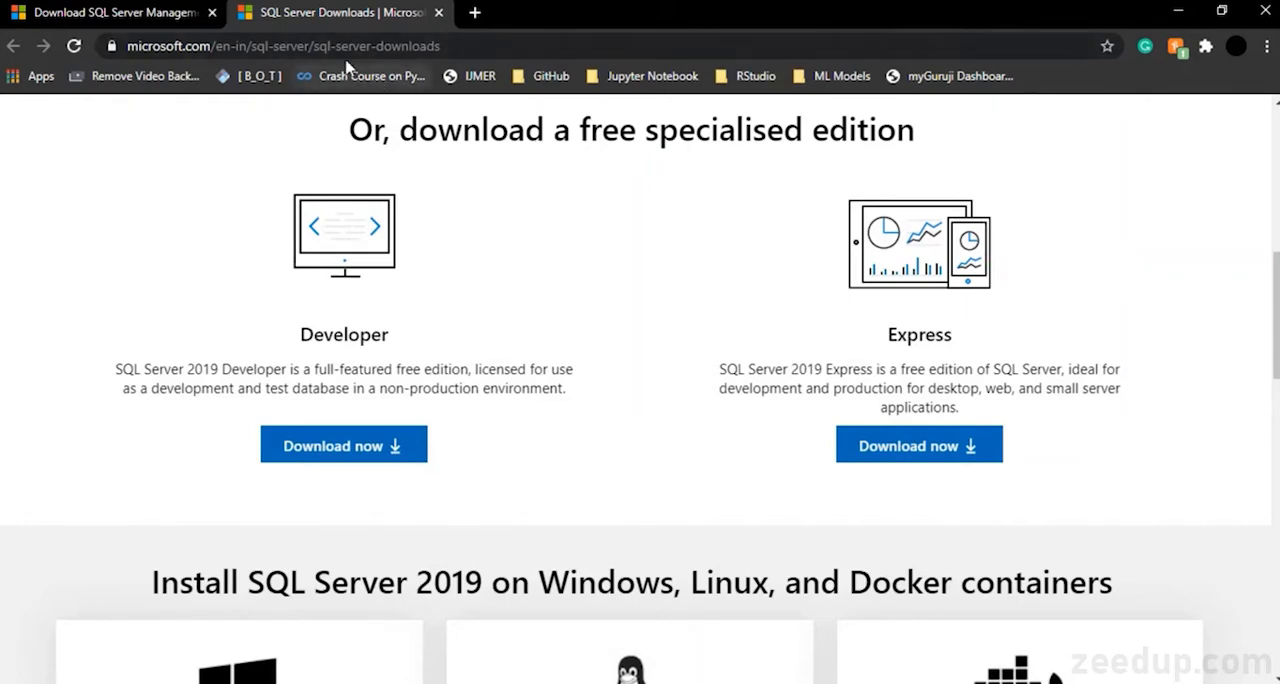
Review the SQL Server 2019 on-premises, Azure and free specialised edition options on the downloads page
scroll(574, 357, "up", 5)
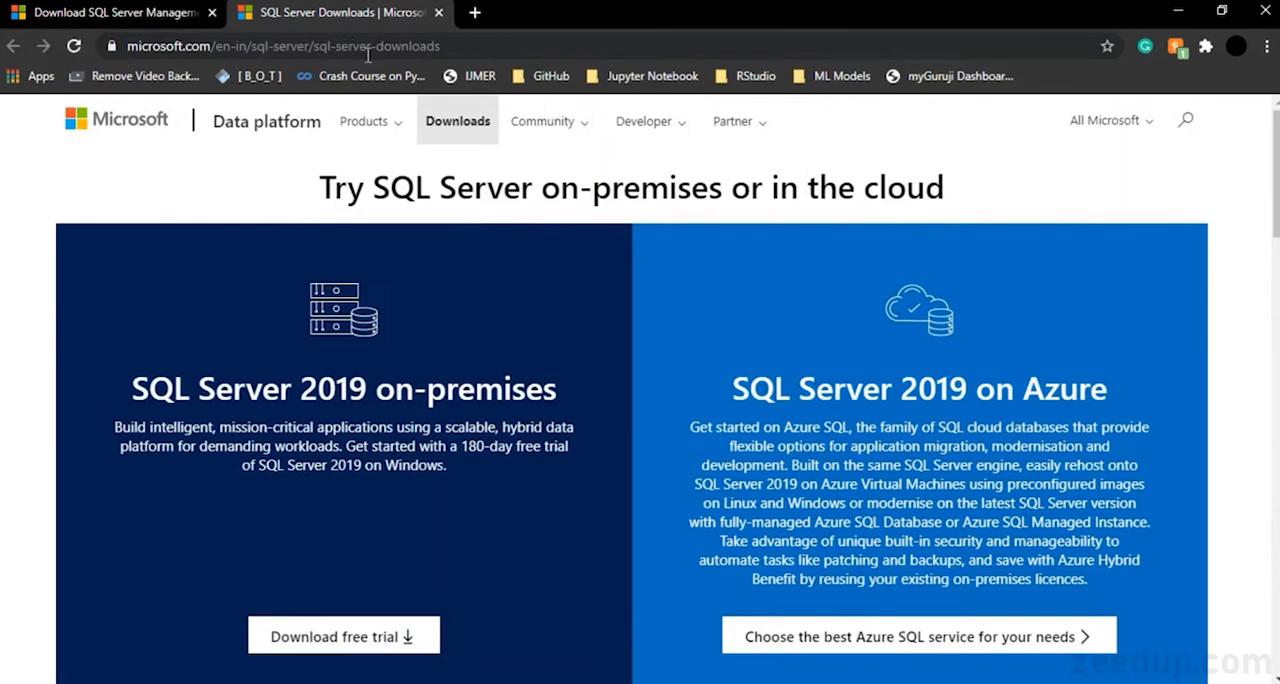
scroll(645, 315, "down", 3)
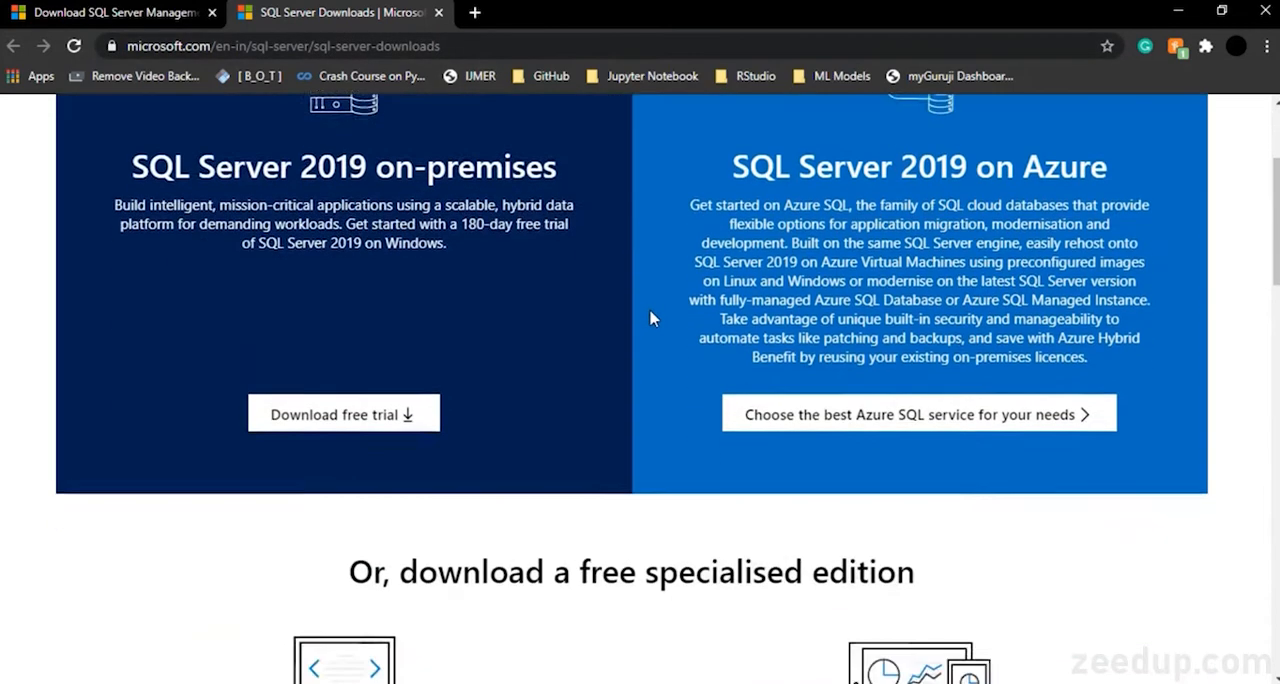
scroll(656, 318, "up", 3)
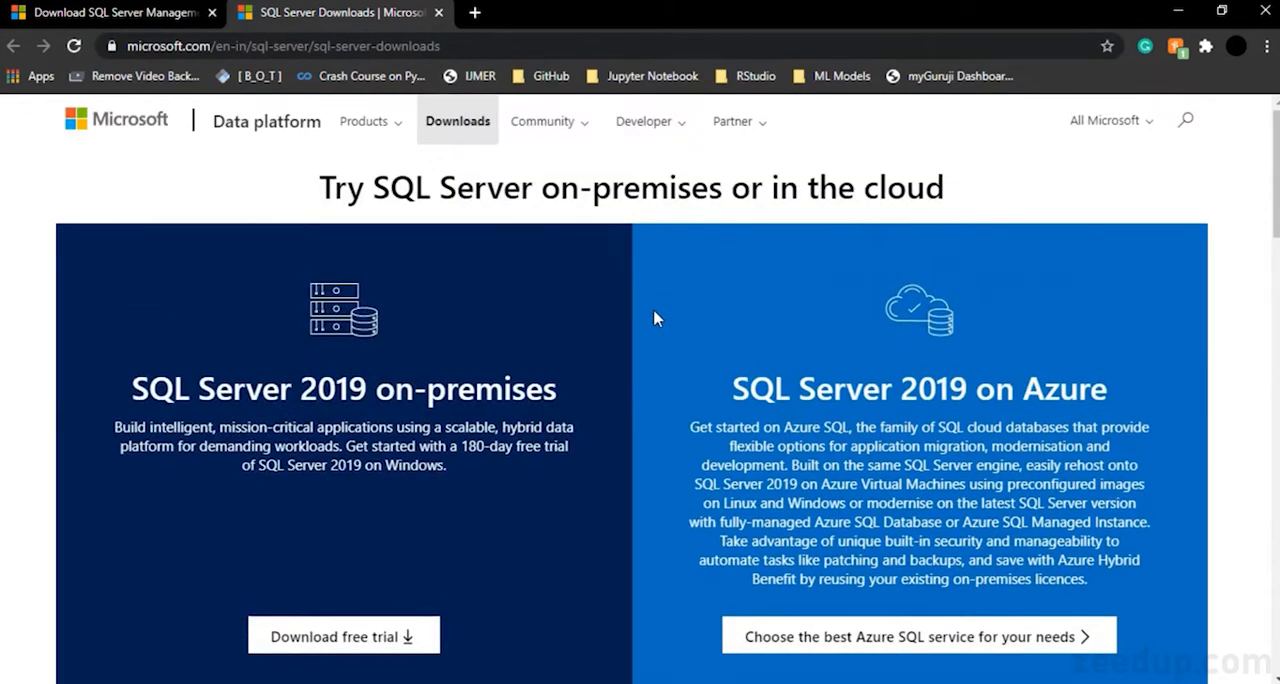
scroll(655, 318, "down", 6)
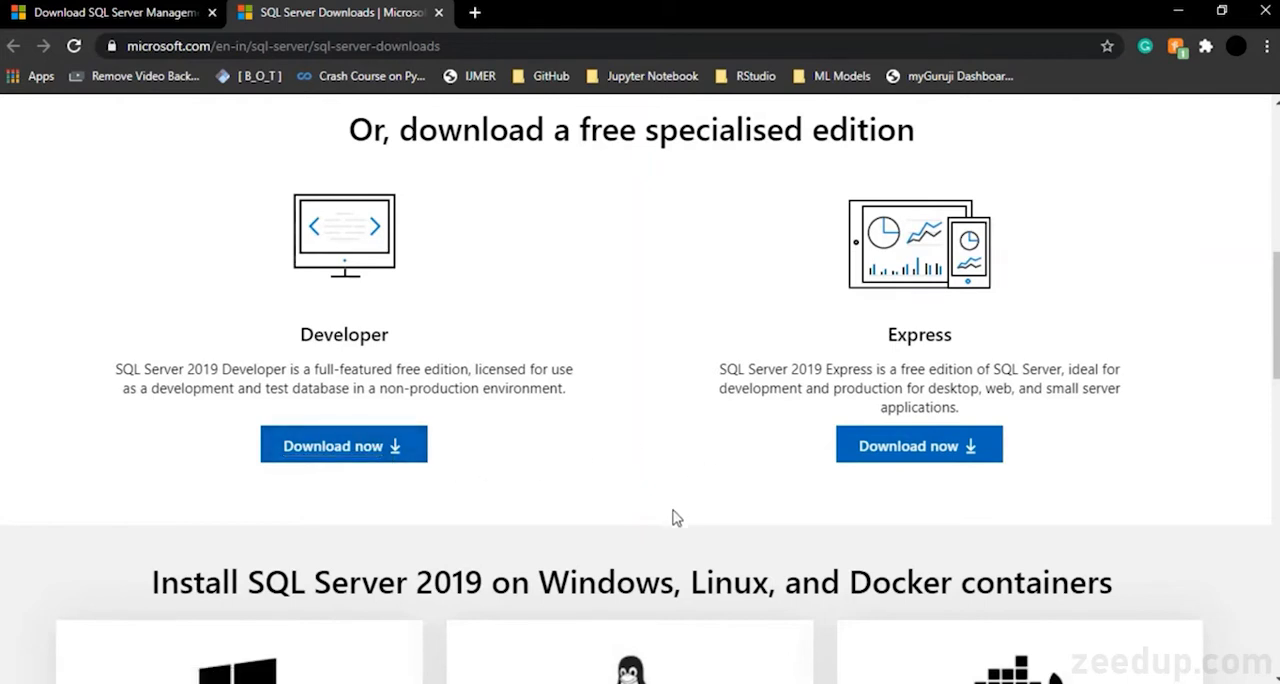
Switch to File Explorer, launch the SQL2019-SSEI-Dev installer and choose the Basic installation type
left_click(443, 626)
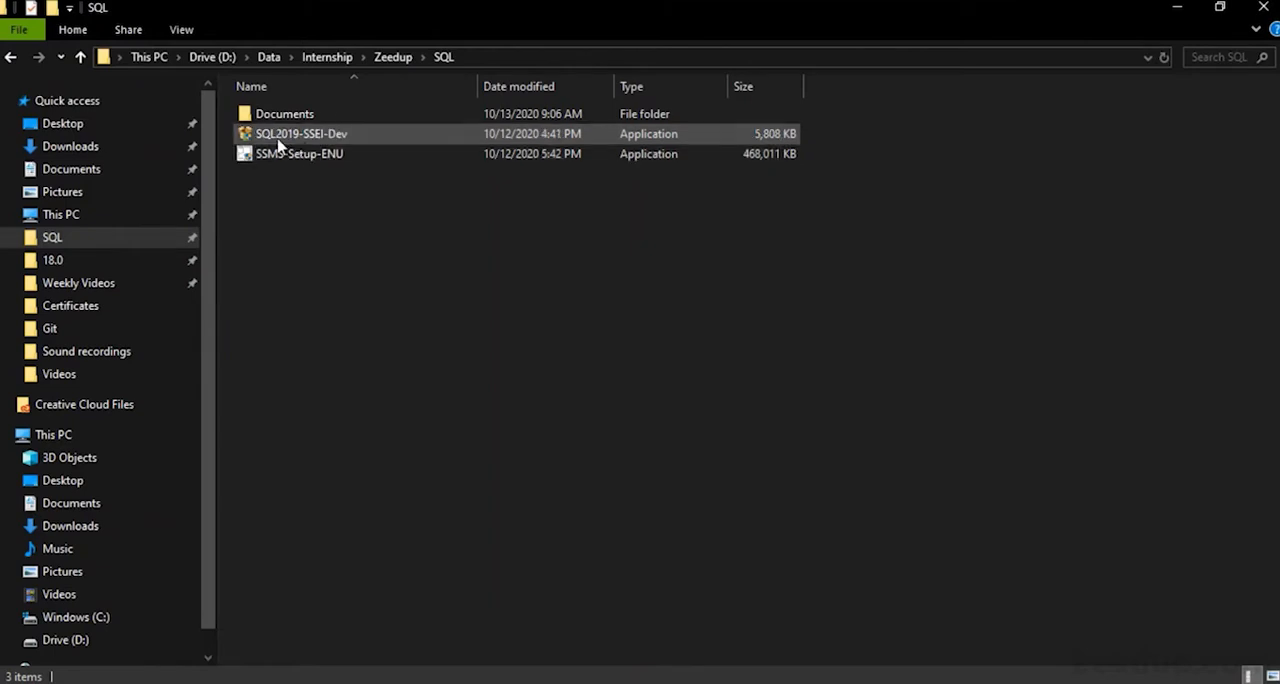
mouse_move(309, 143)
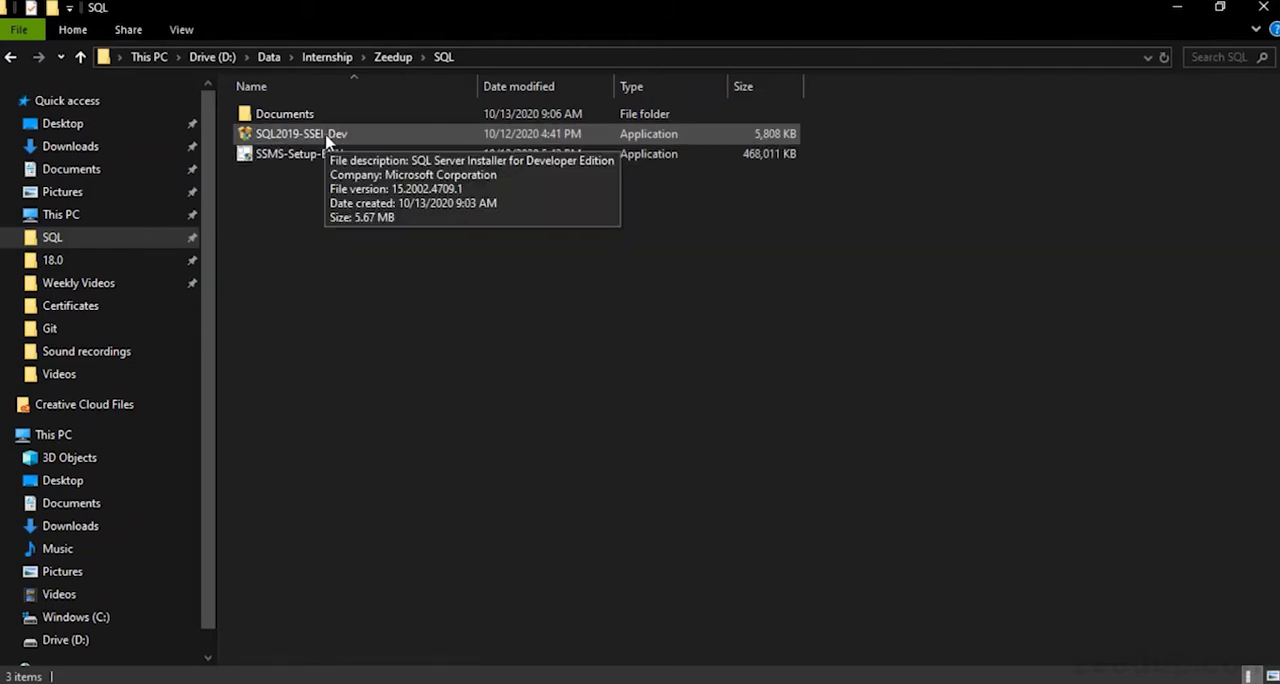
double_click(323, 134)
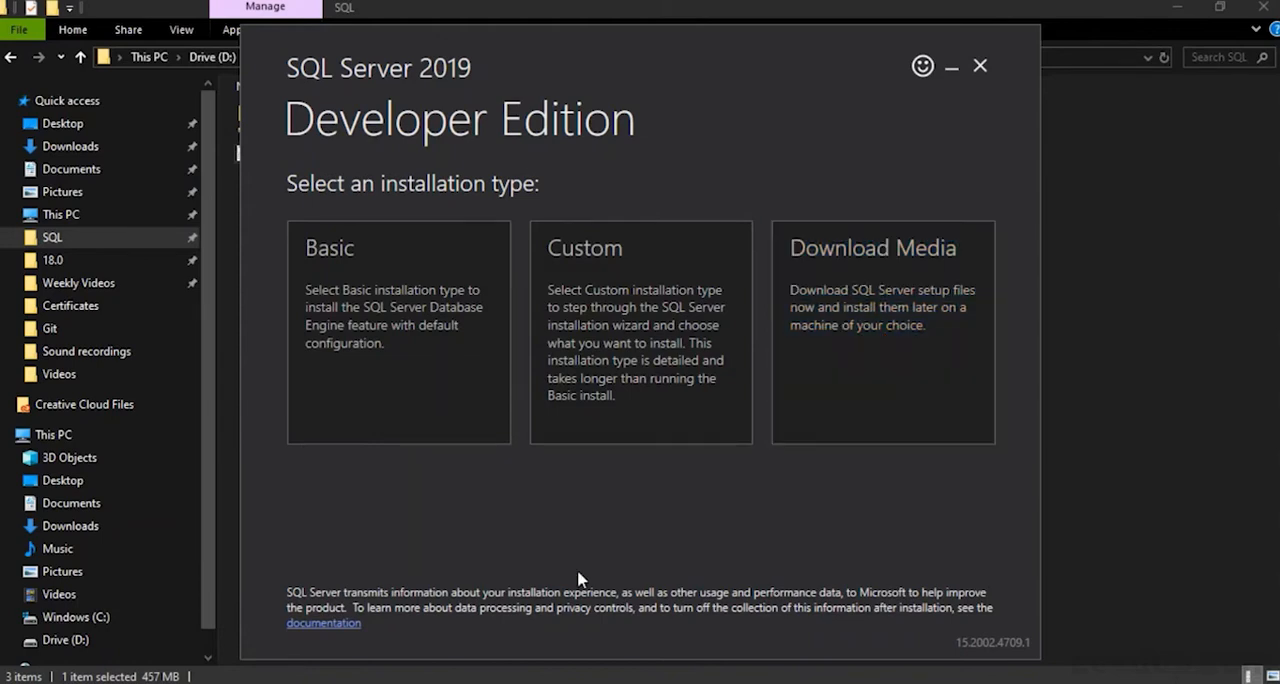
left_click(418, 400)
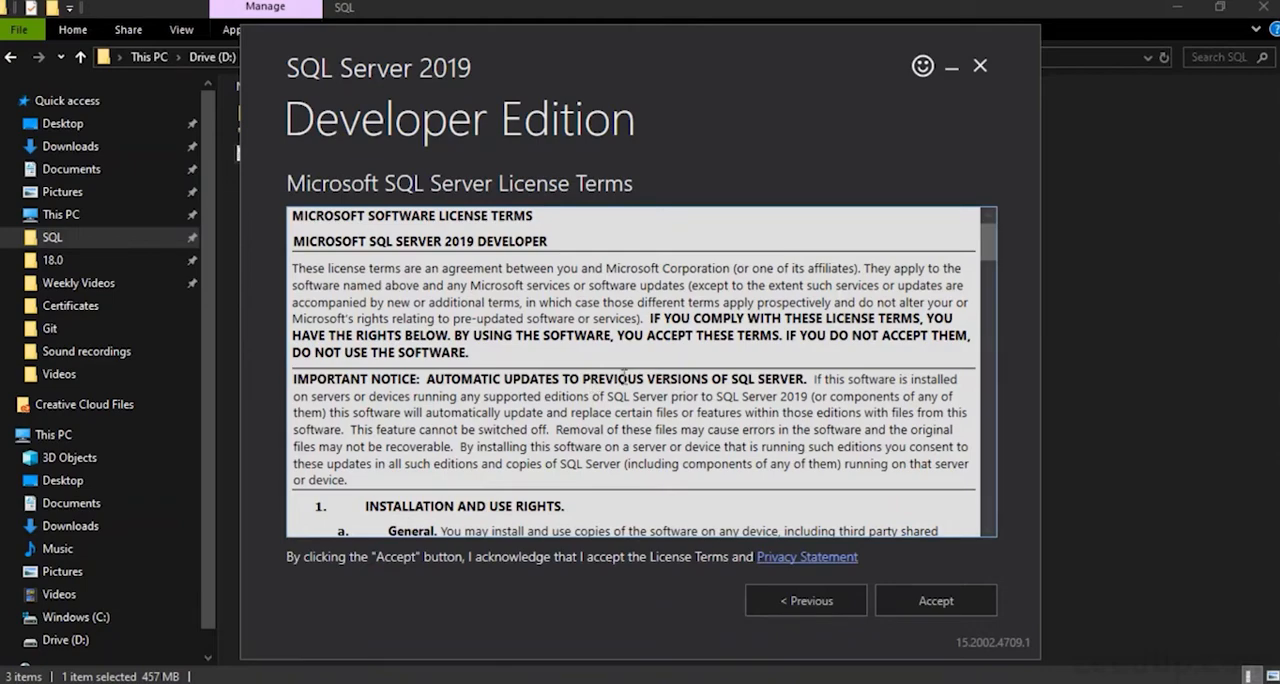
Read through the Microsoft SQL Server license terms to the end and accept them
scroll(707, 330, "down", 6)
scroll(707, 328, "down", 15)
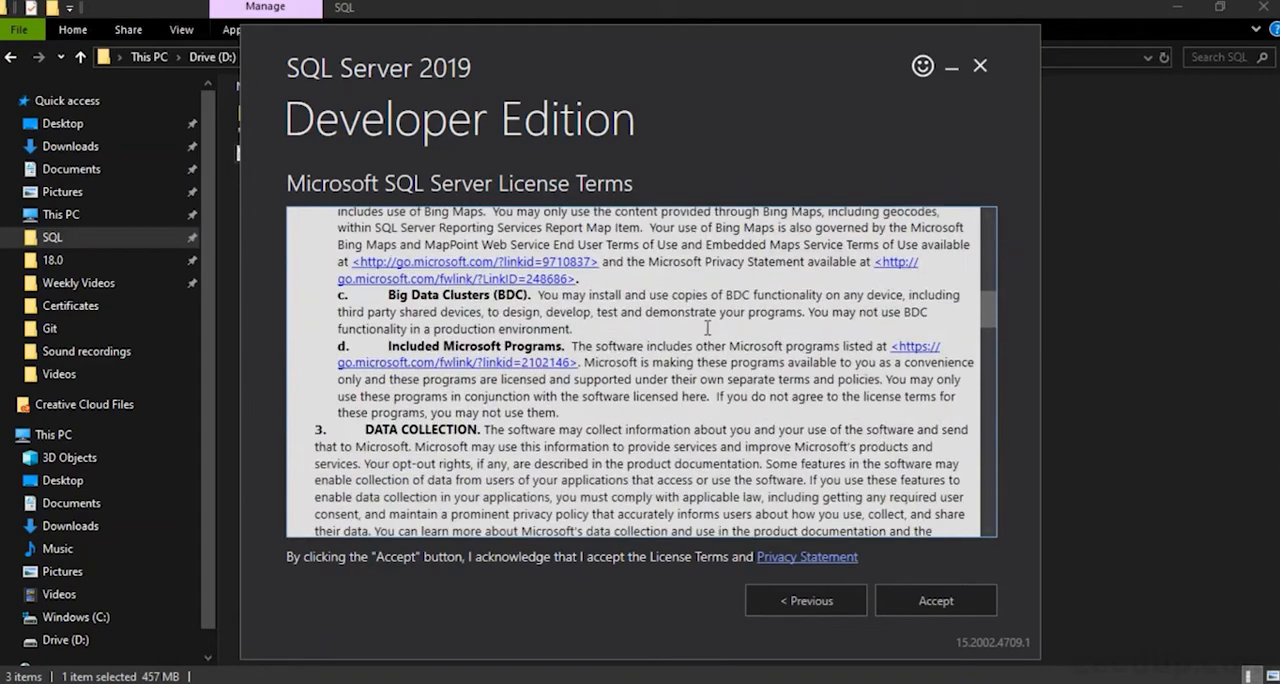
scroll(707, 328, "down", 5)
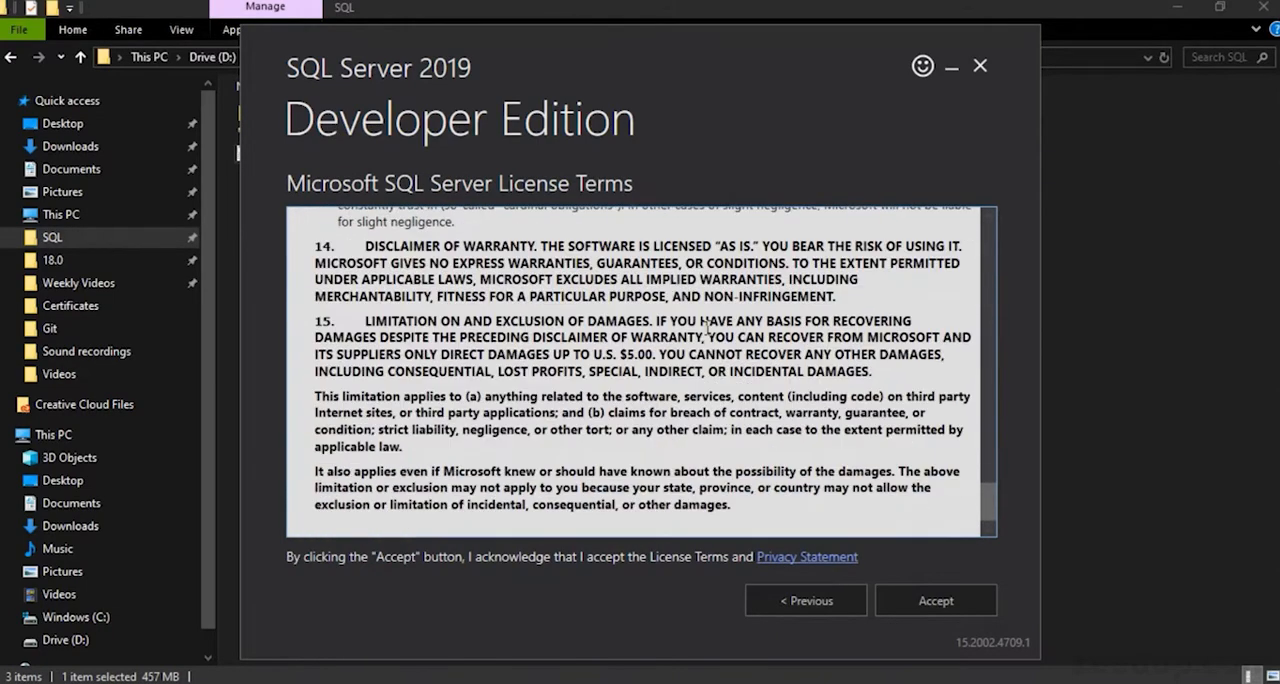
left_click(930, 605)
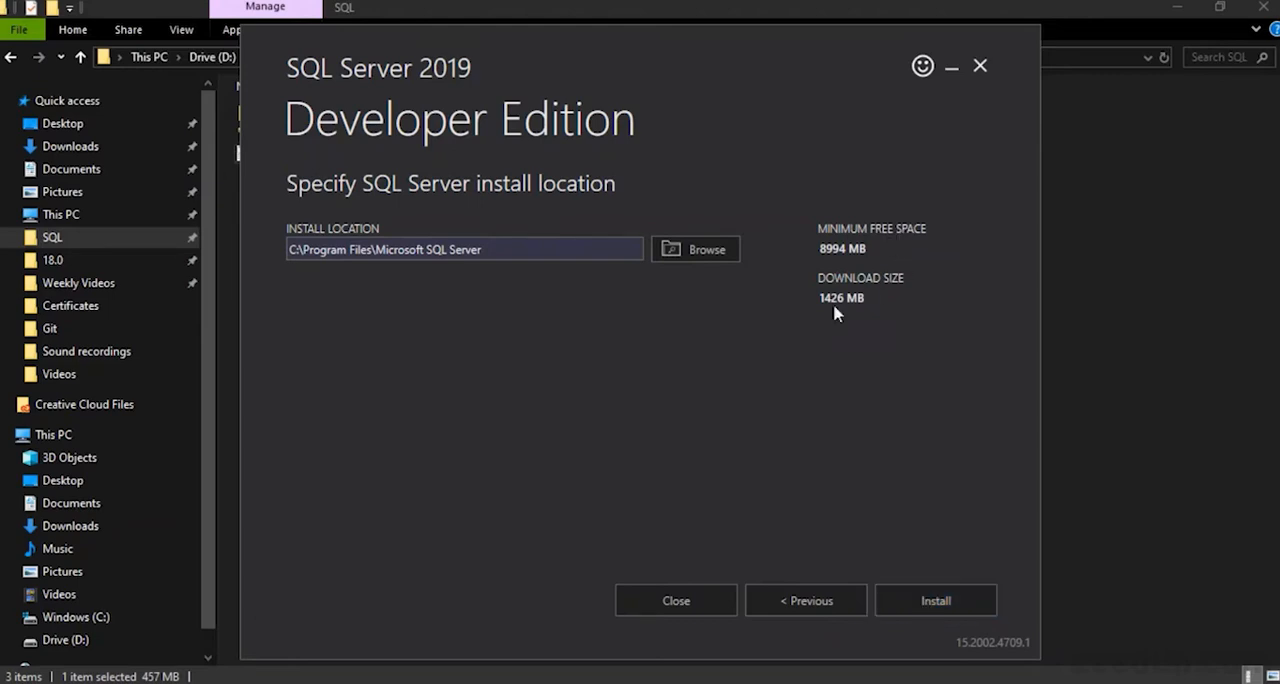
Check the download size on the install location page, then exit the SQL Server installer without installing
left_click_drag(824, 300, 884, 300)
left_click(883, 304)
left_click(979, 72)
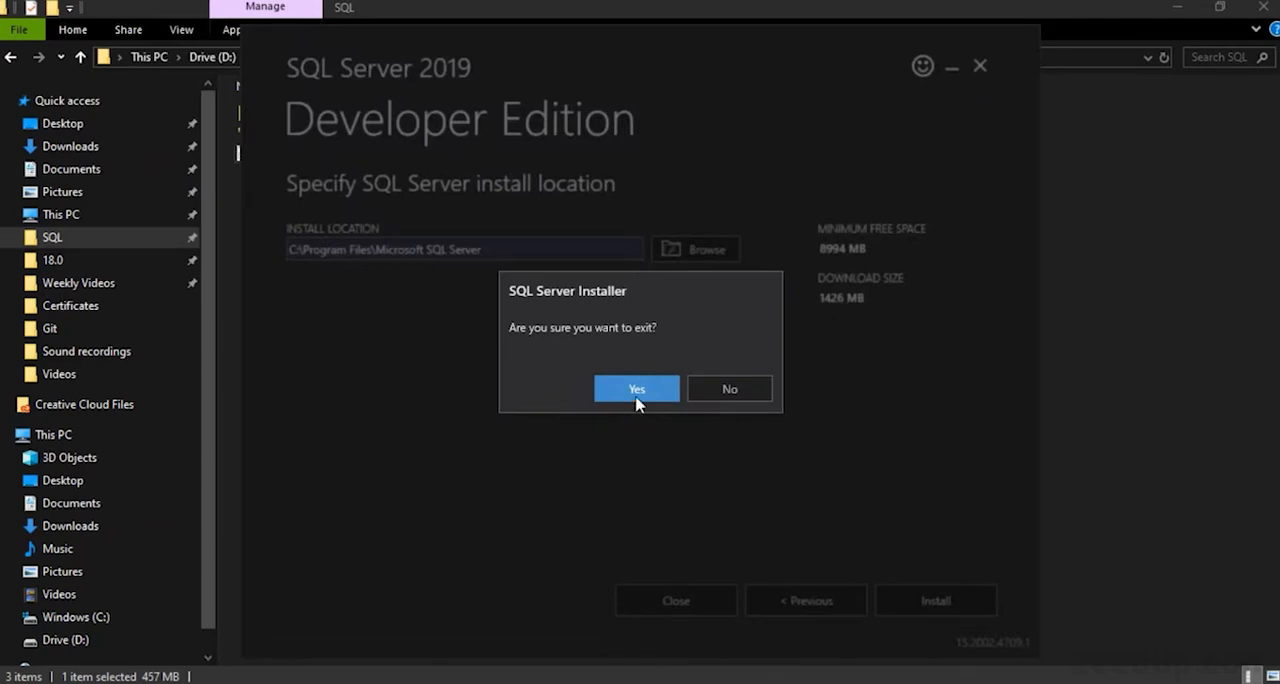
left_click(636, 396)
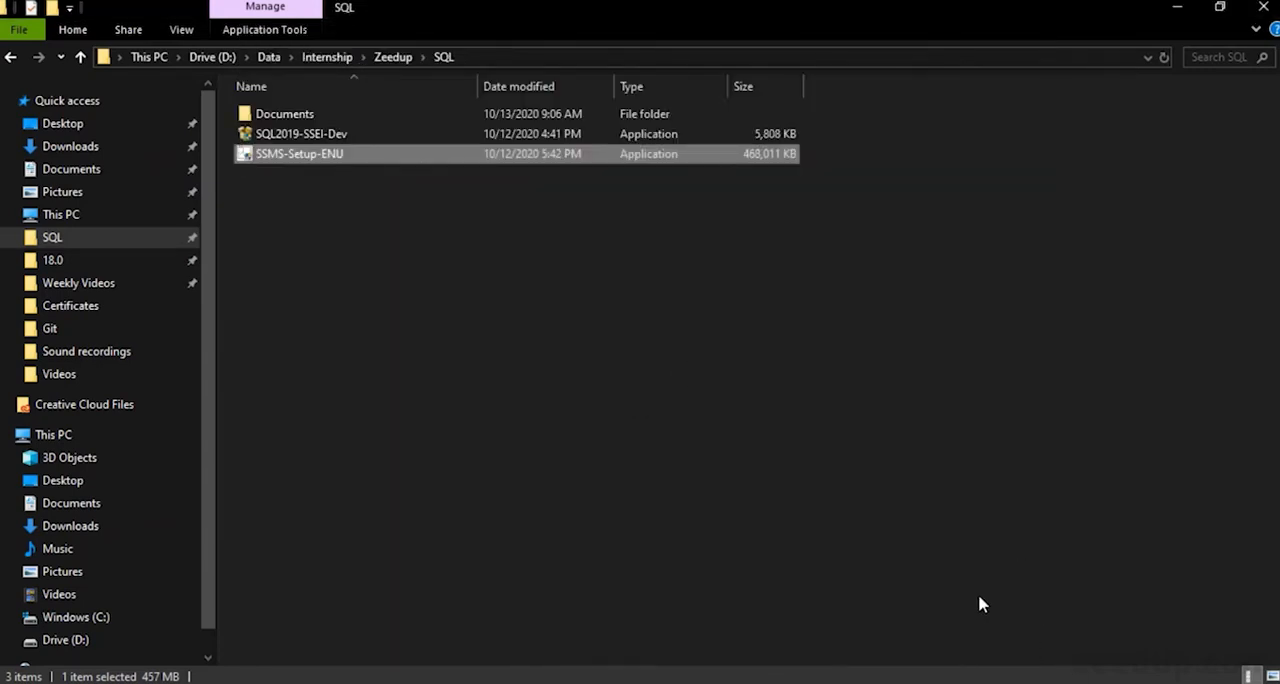
left_click(740, 378)
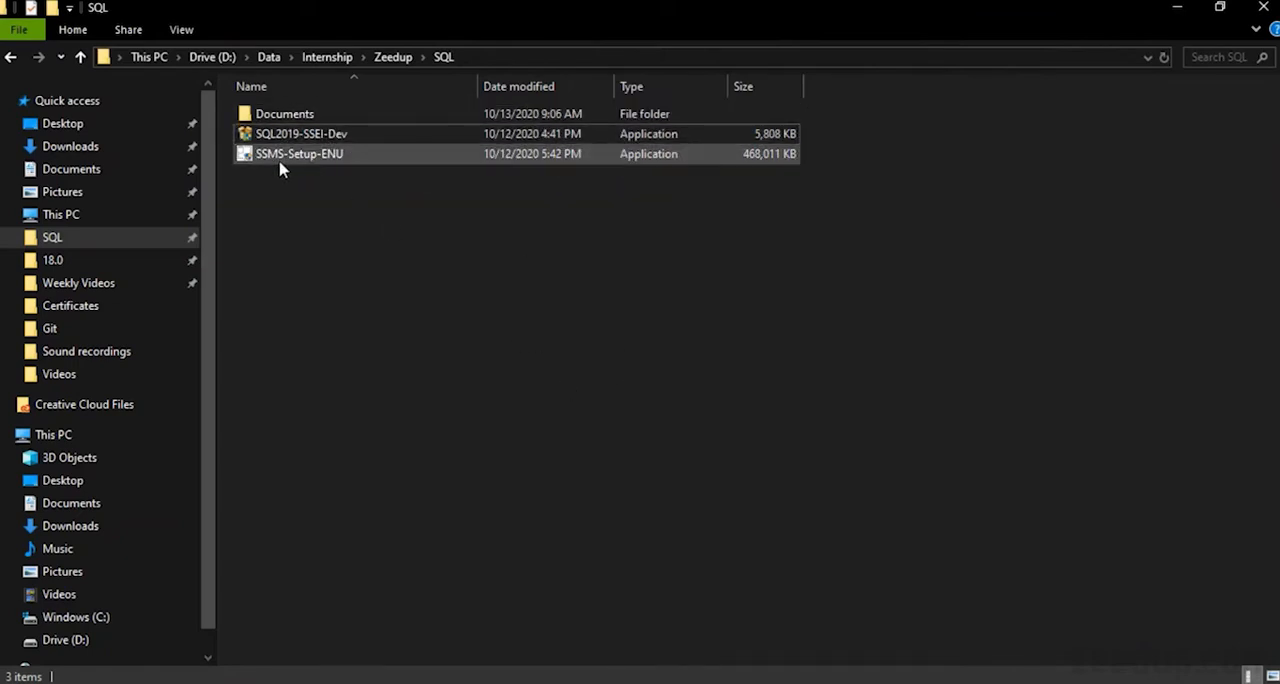
Switch to the browser and view the Download SSMS section of the SQL Server Management Studio documentation page
left_click(652, 682)
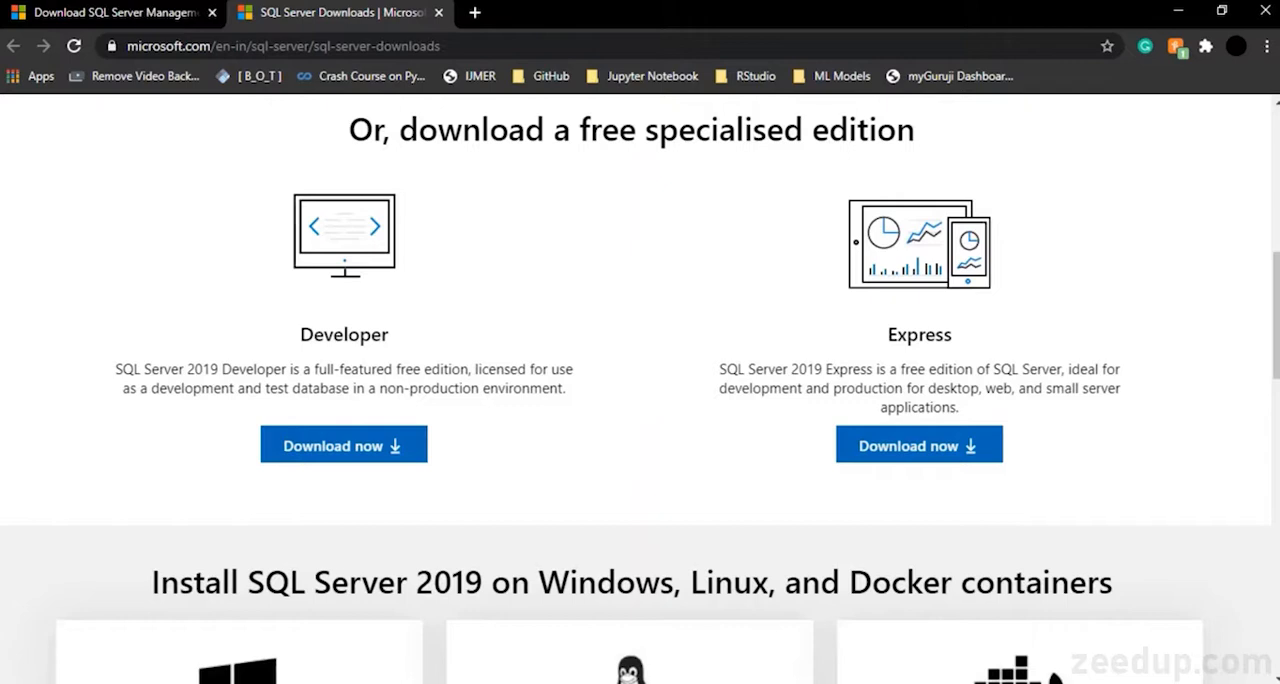
left_click(112, 10)
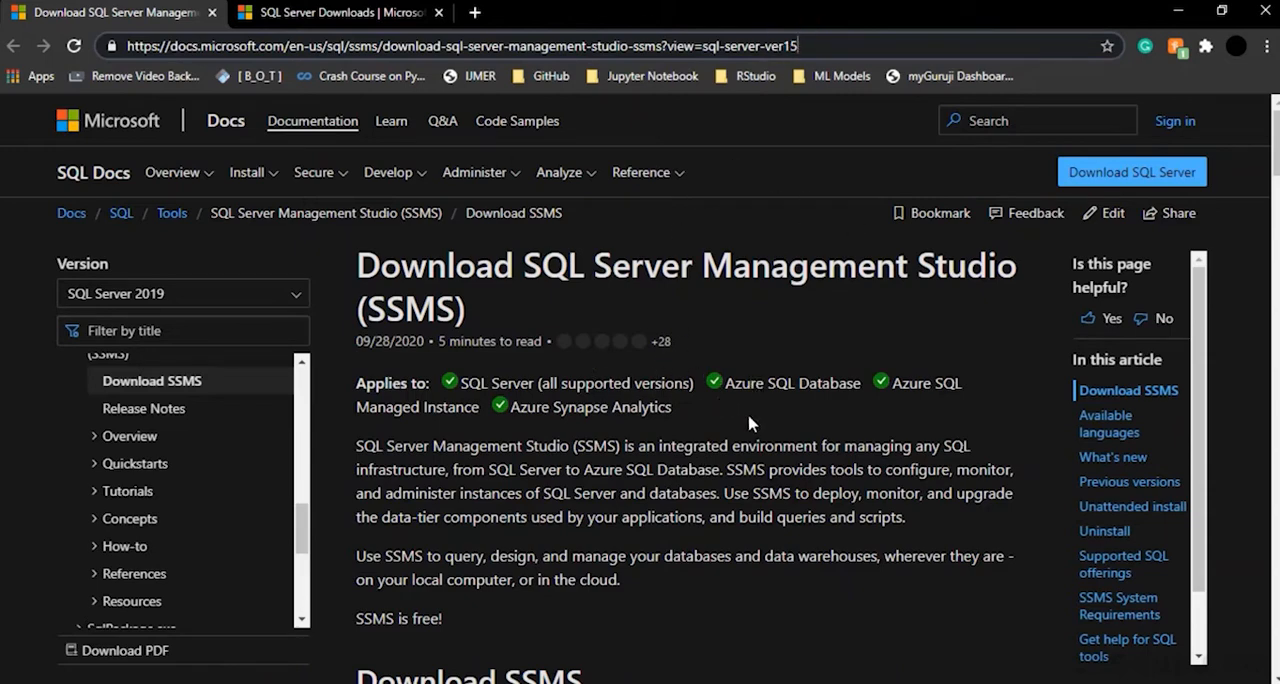
scroll(749, 418, "down", 3)
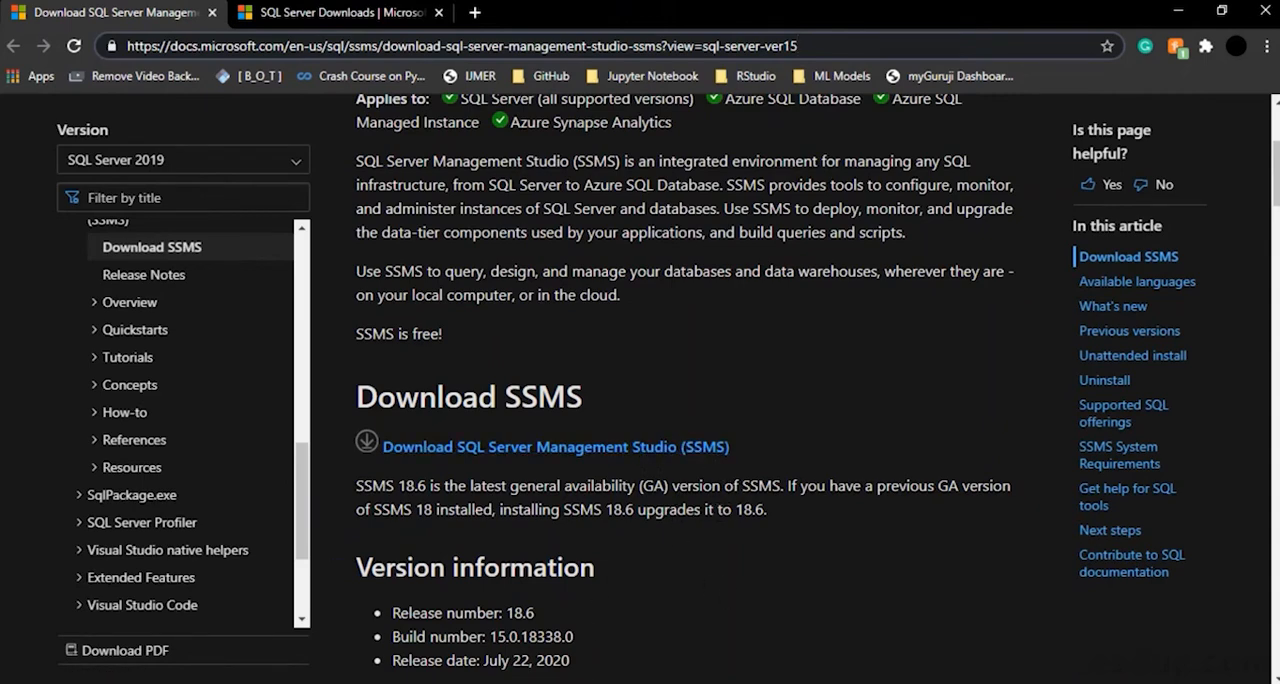
Switch to File Explorer, launch the SSMS-Setup-ENU installer and close it without repairing or uninstalling
mouse_move(340, 655)
left_click(471, 610)
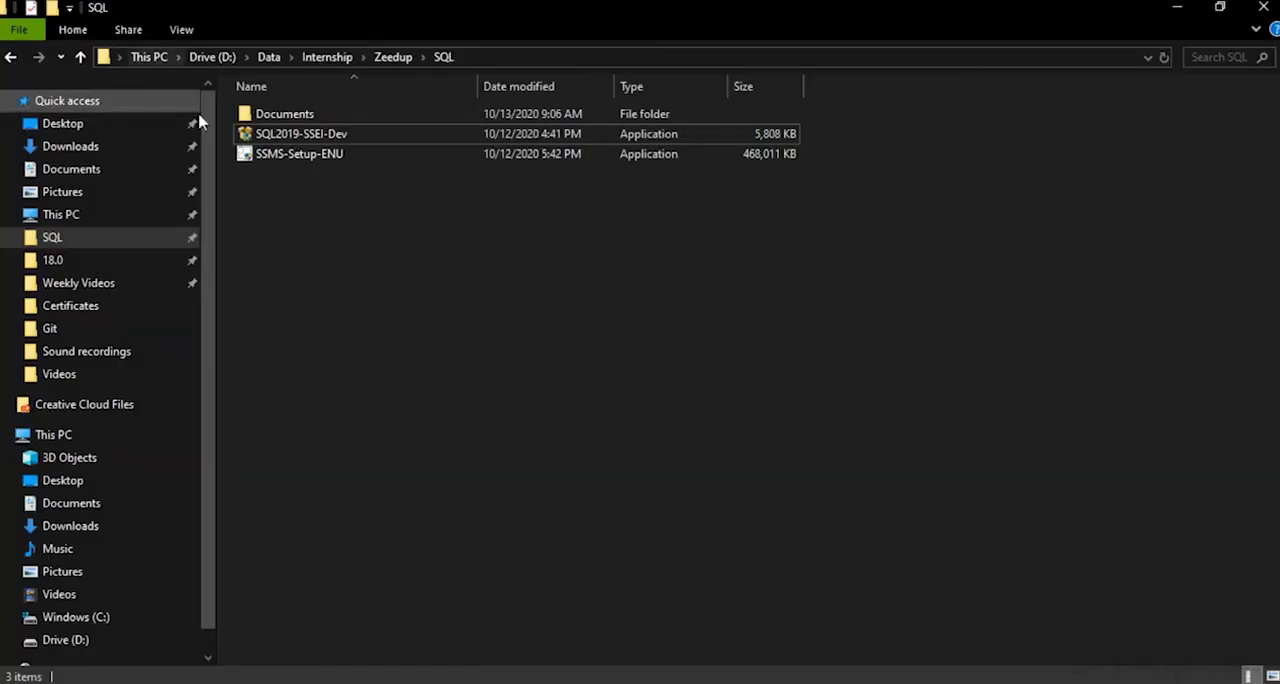
double_click(295, 155)
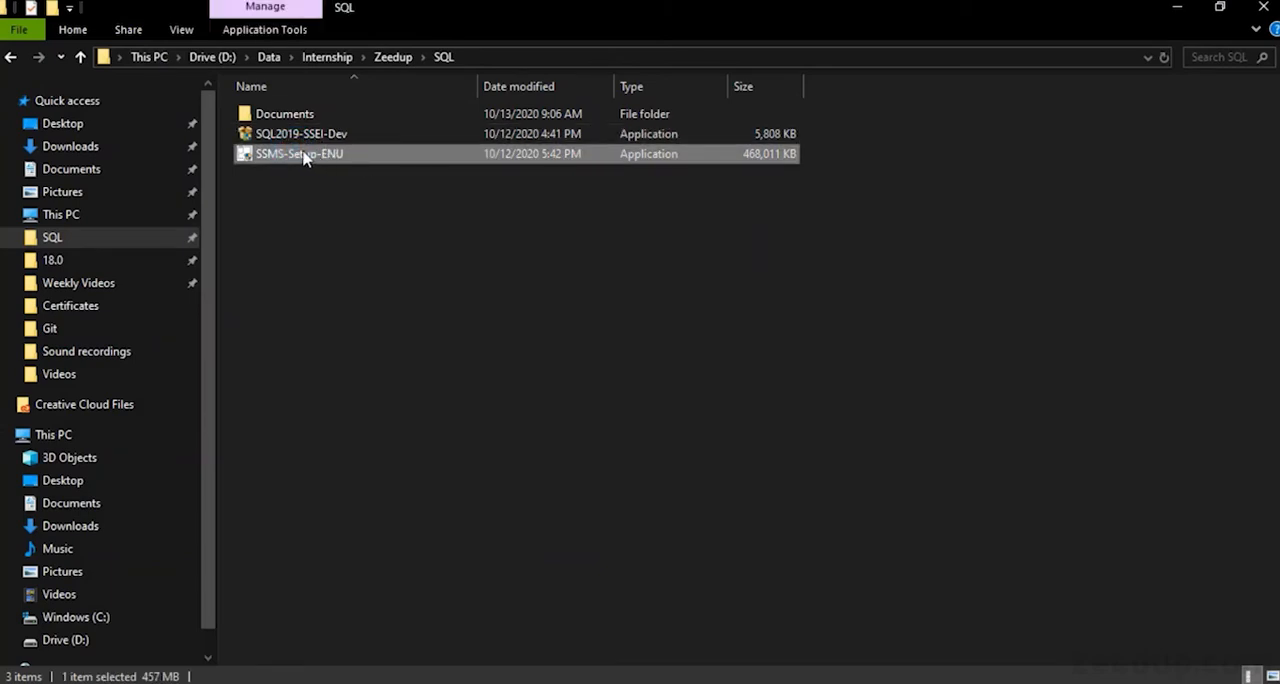
double_click(305, 157)
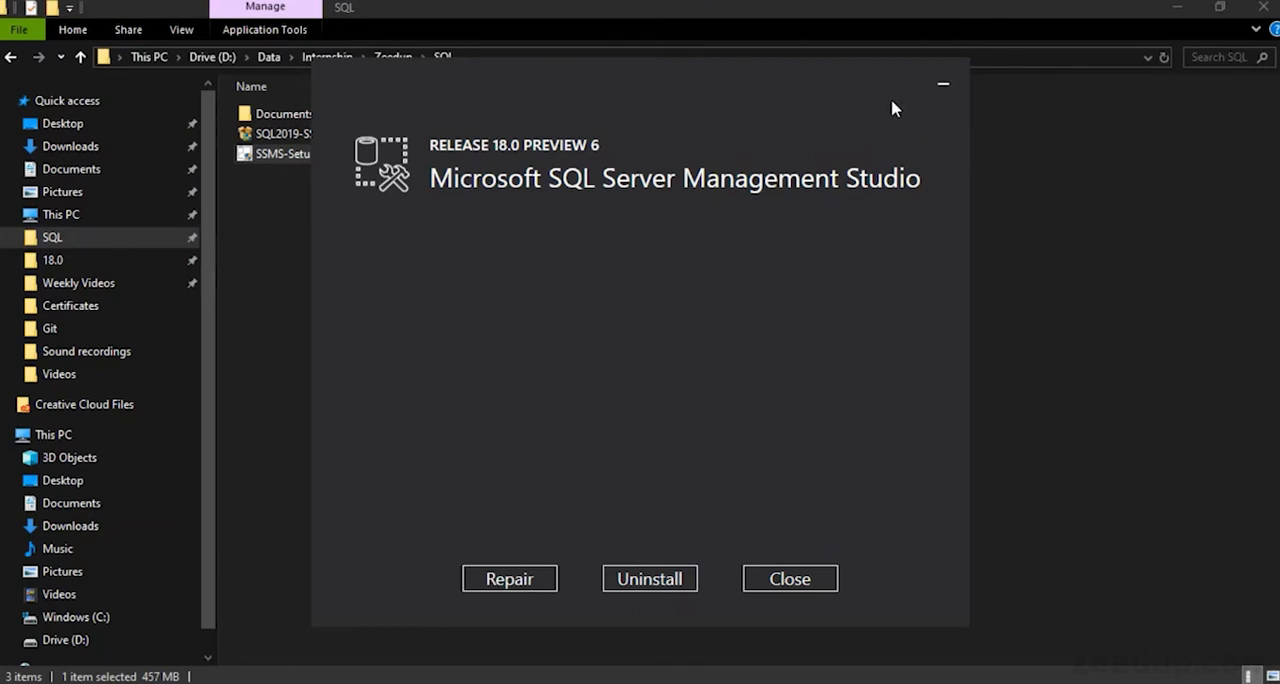
left_click(798, 582)
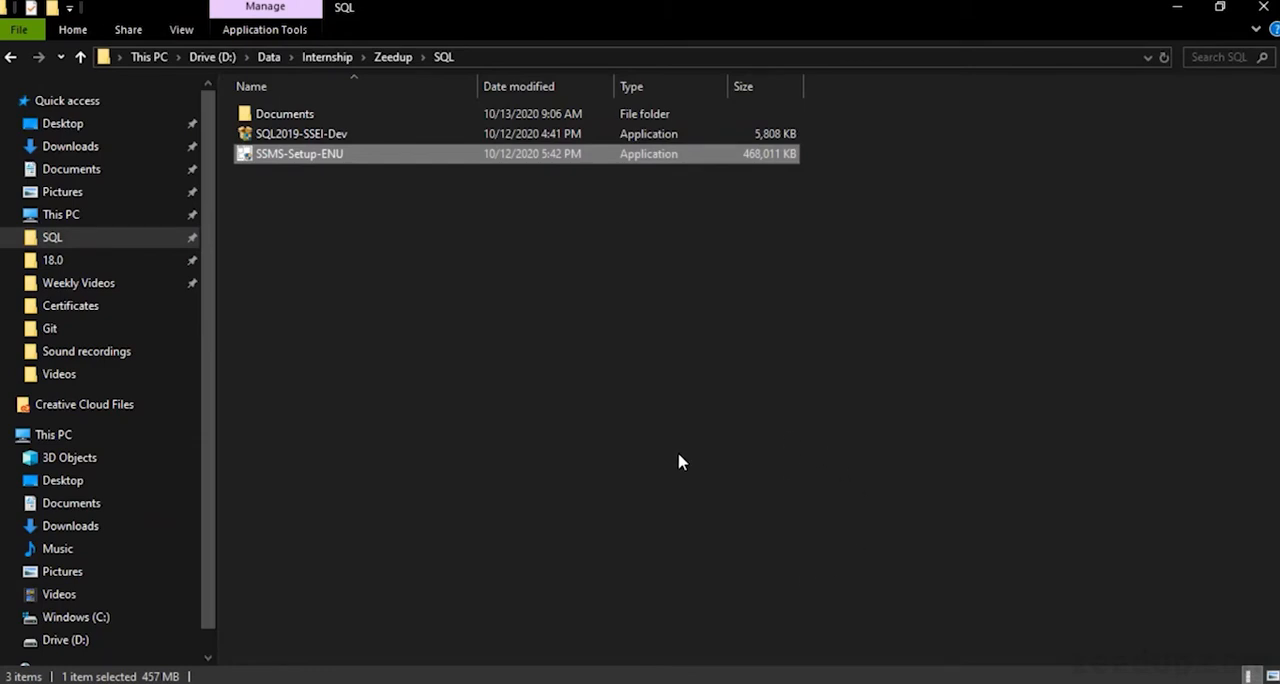
Search Windows for "ss" and launch Microsoft SQL Server Management Studio 17
key("super+s")
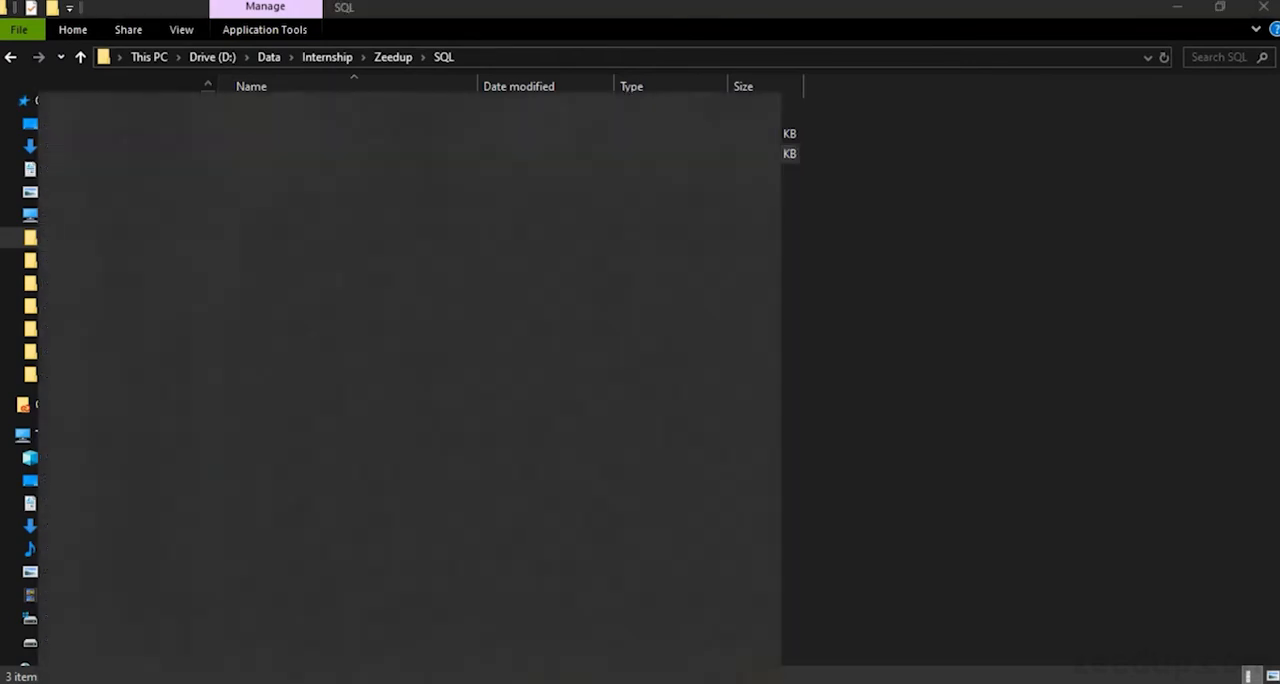
type("ss")
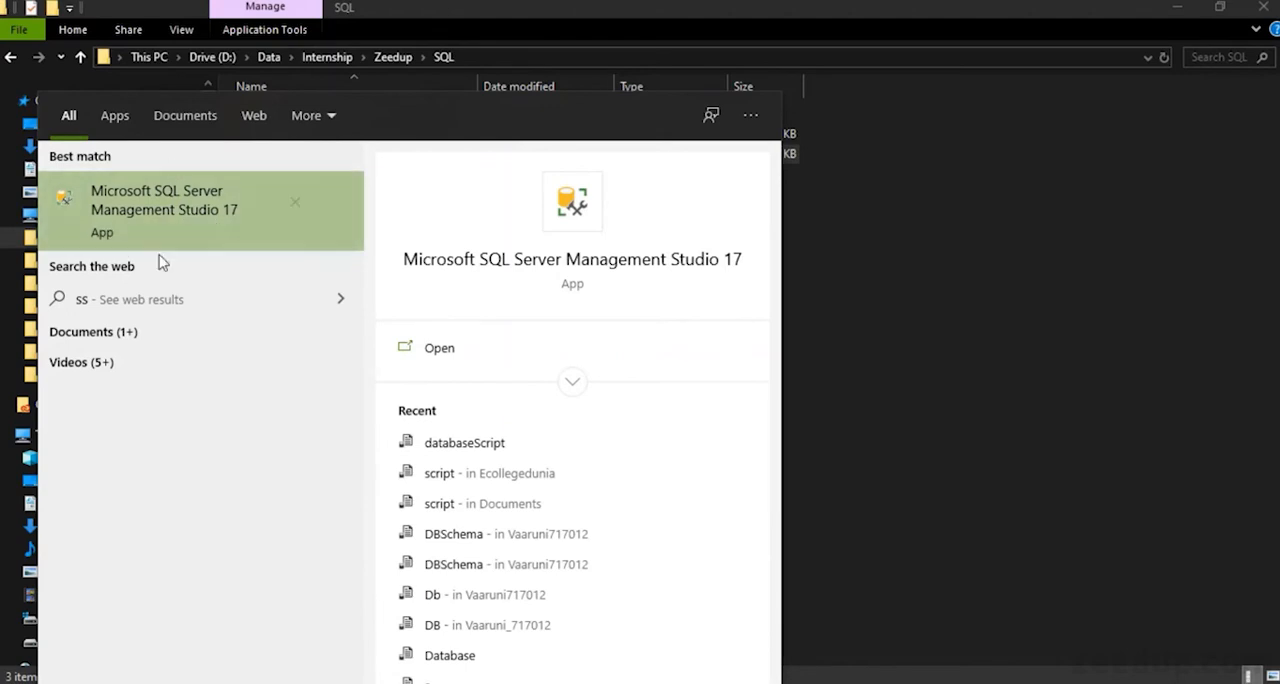
left_click(249, 201)
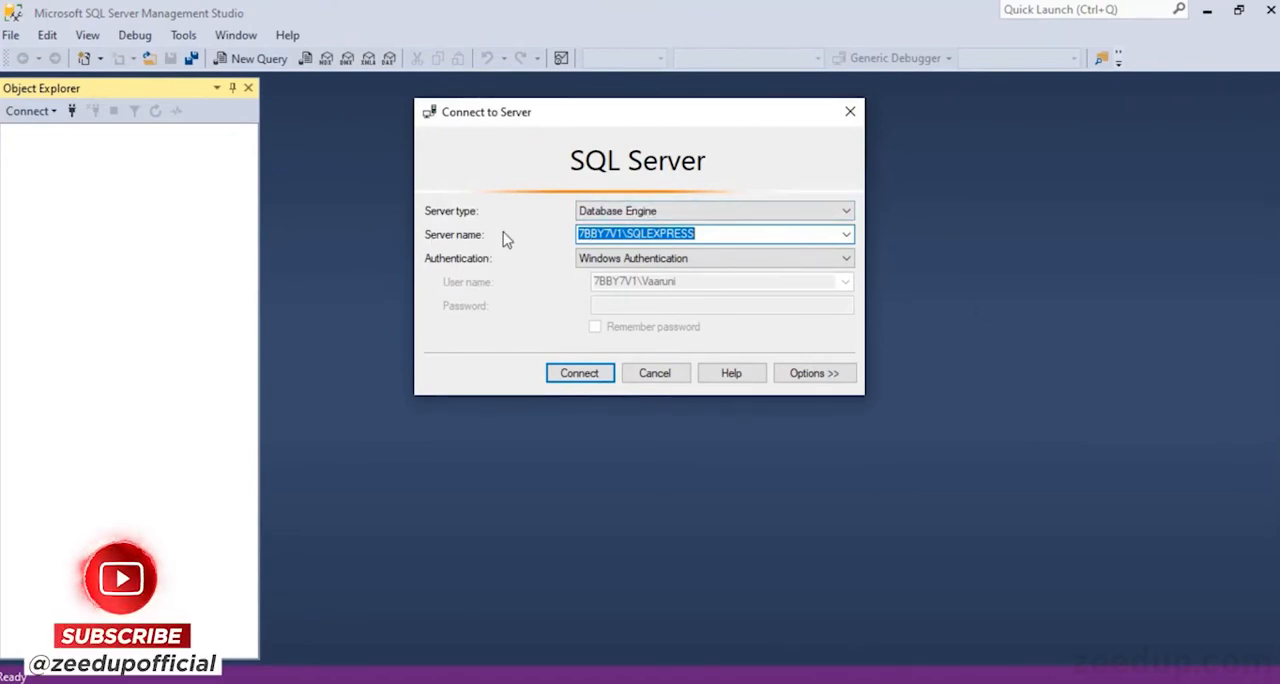
Browse the local and network servers and set the server name to the local Database Engine instance 7BBY7V1\SQLEXPRESS
left_click(703, 233)
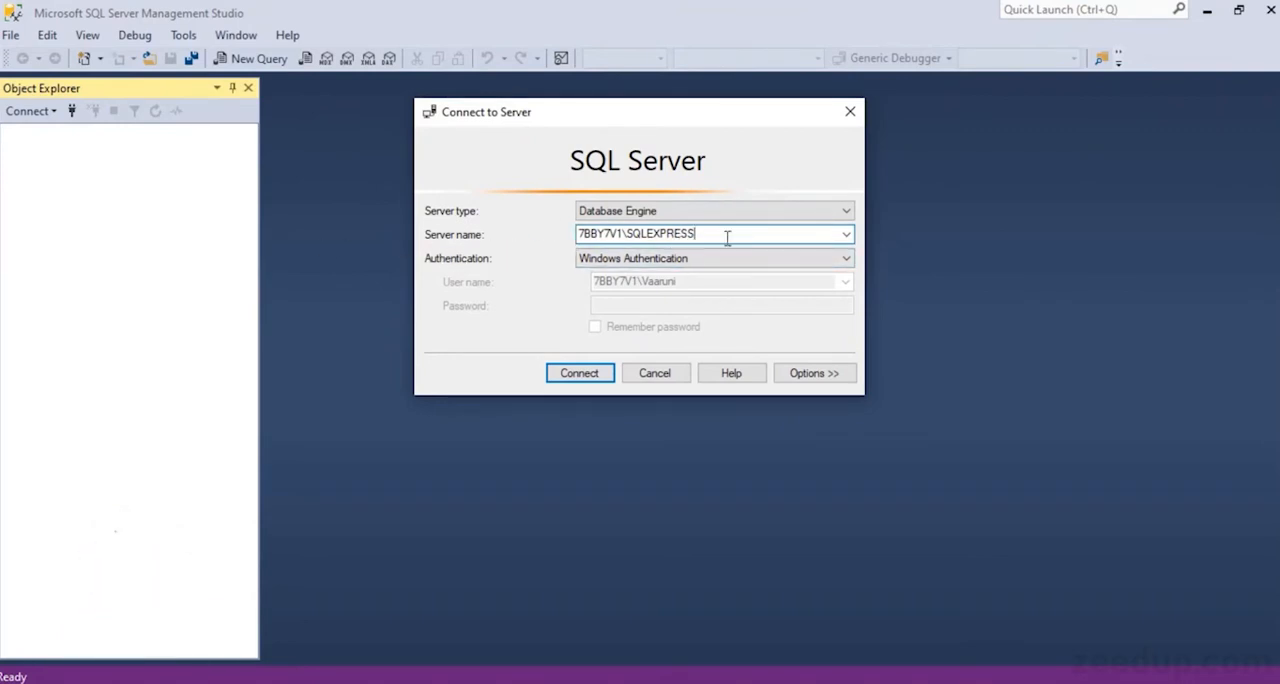
left_click(846, 236)
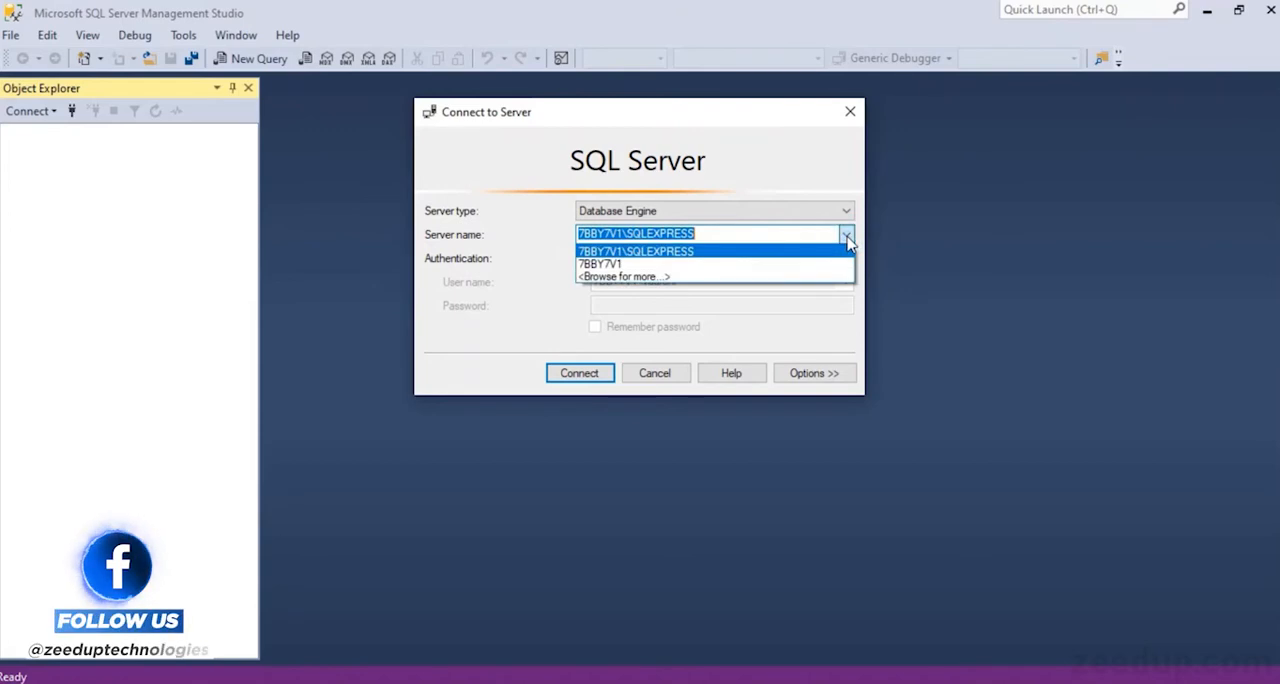
left_click(646, 277)
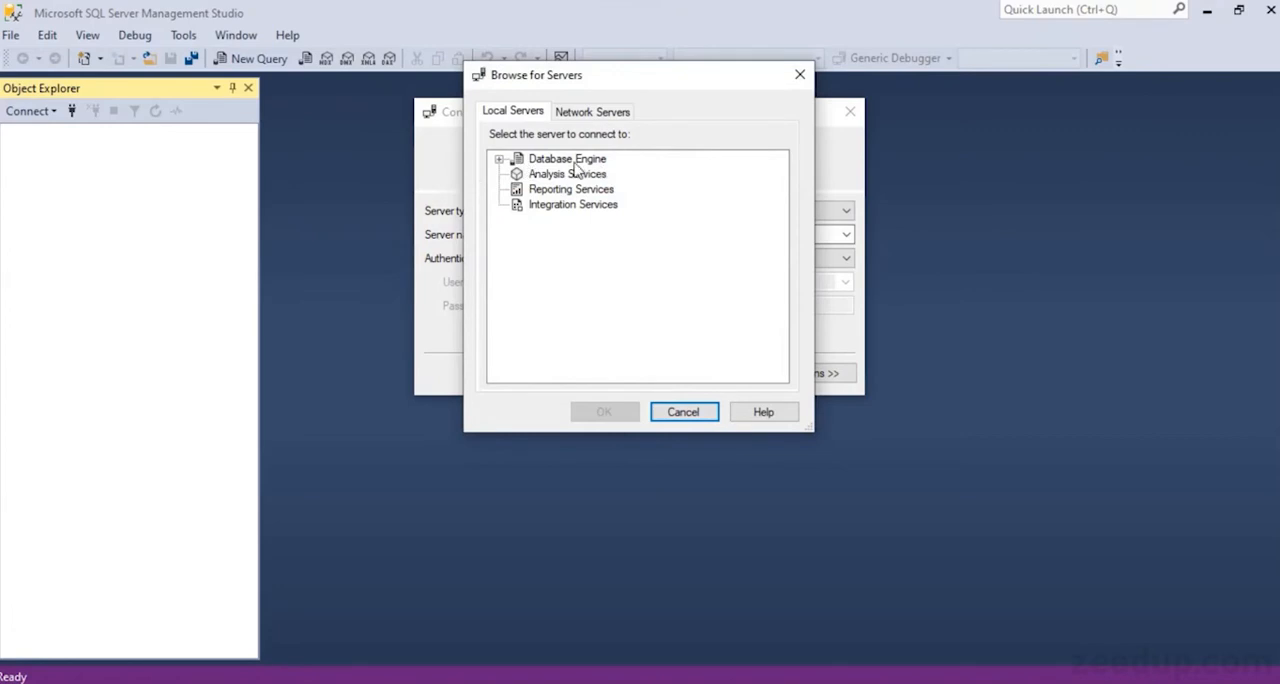
left_click(499, 160)
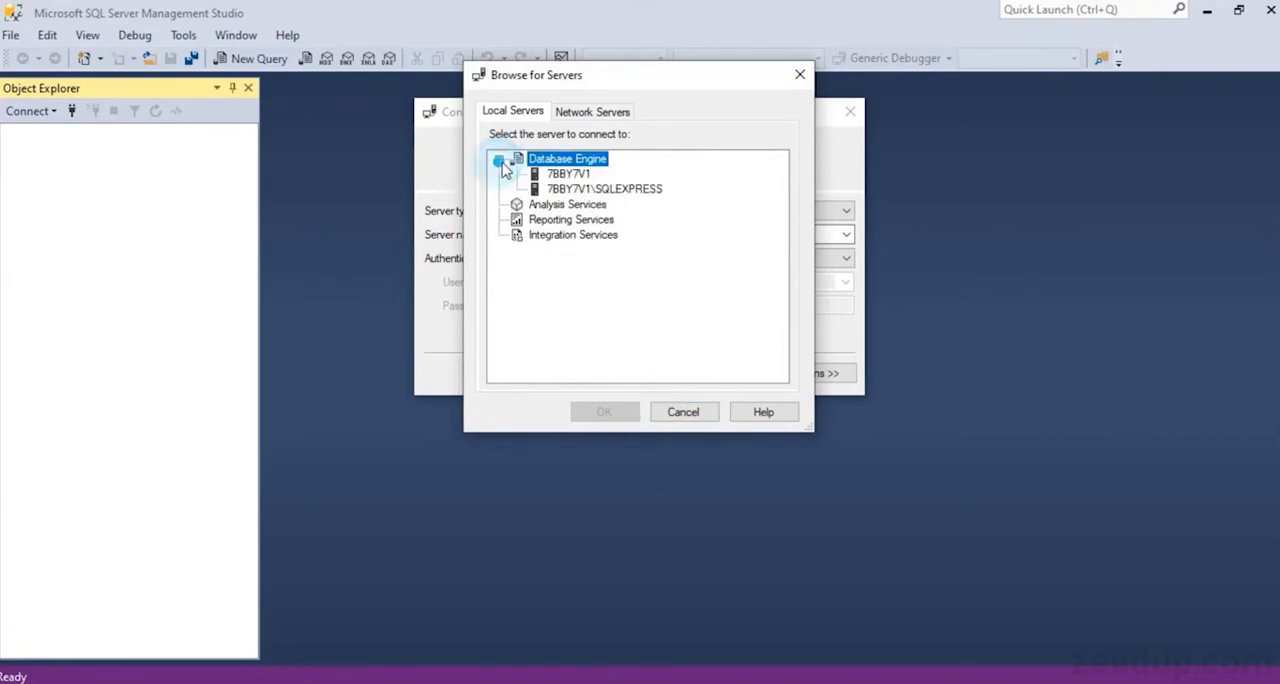
left_click(572, 190)
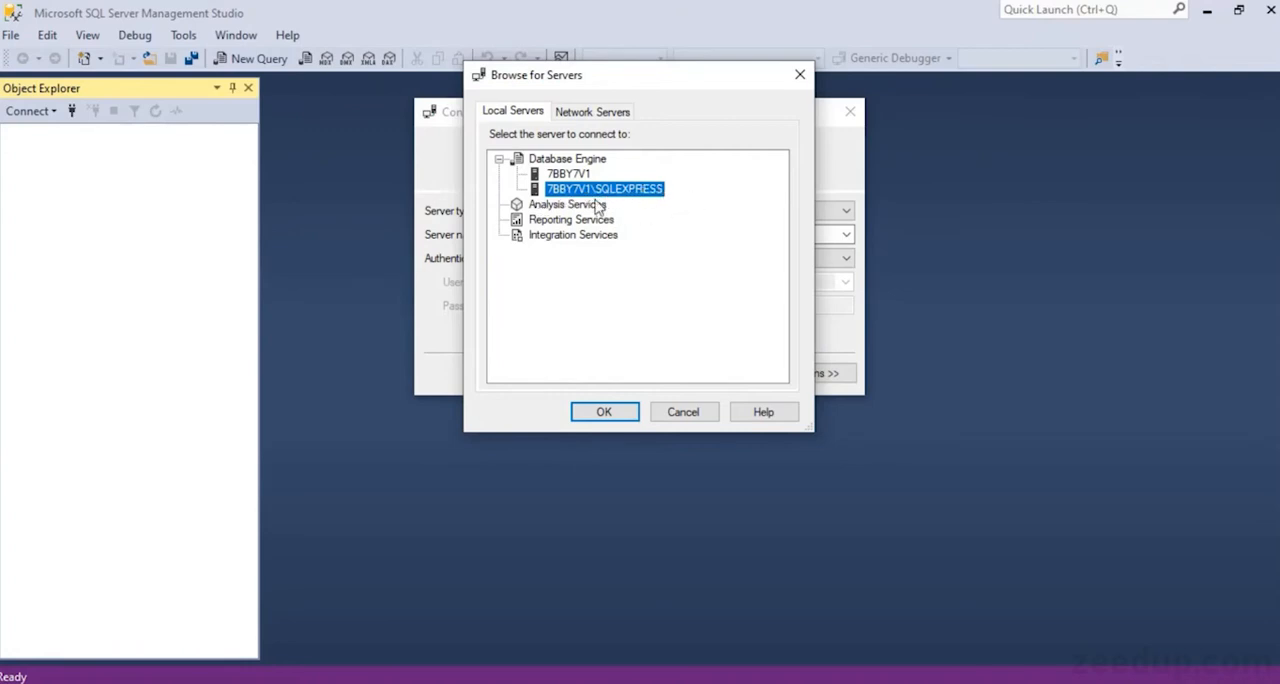
left_click(597, 113)
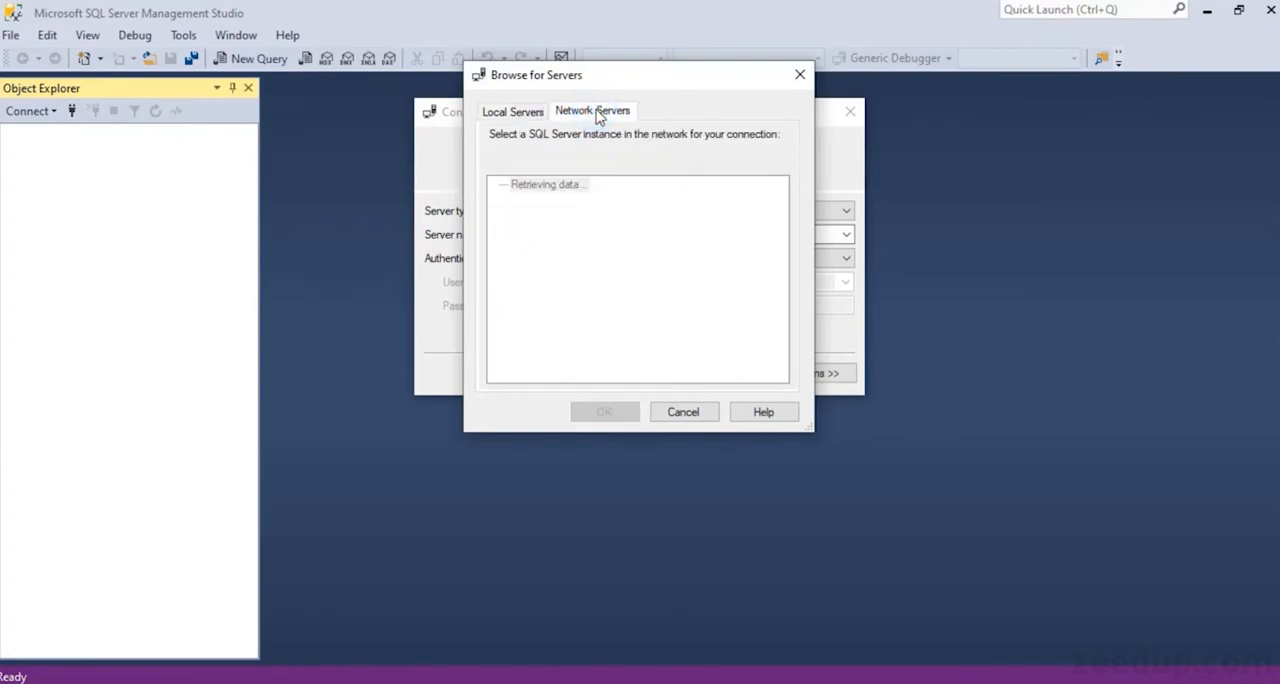
left_click(542, 114)
left_click(500, 160)
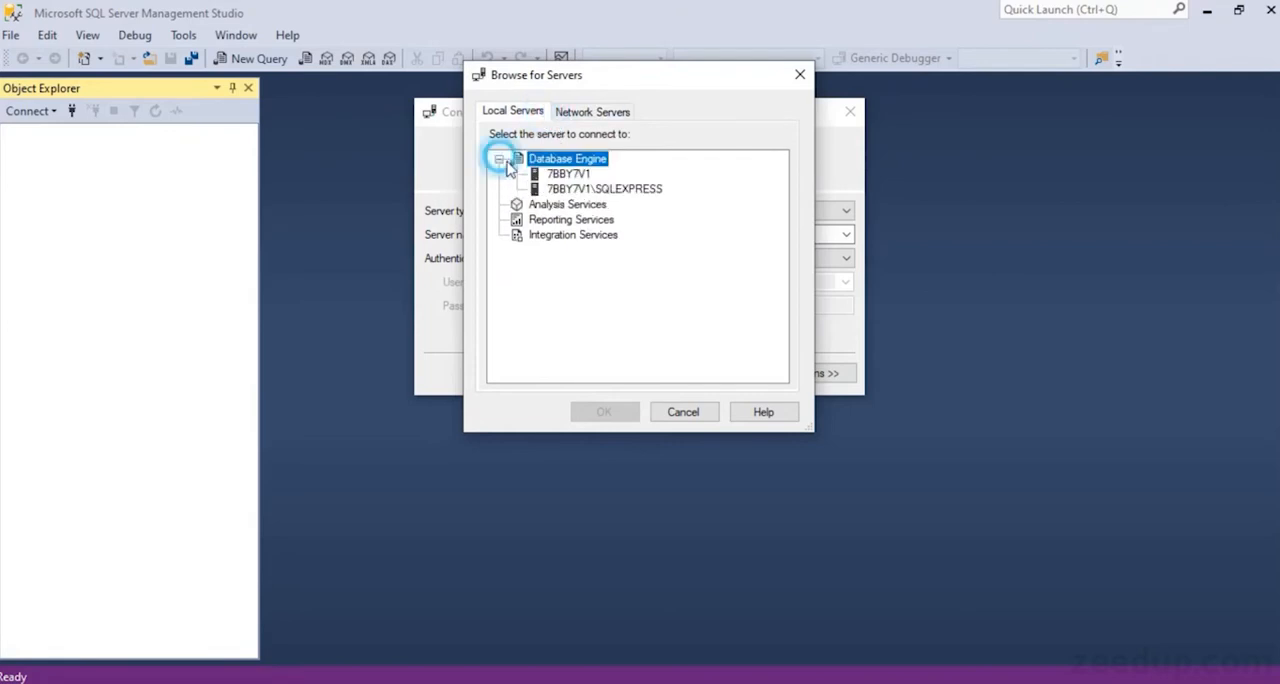
left_click(580, 190)
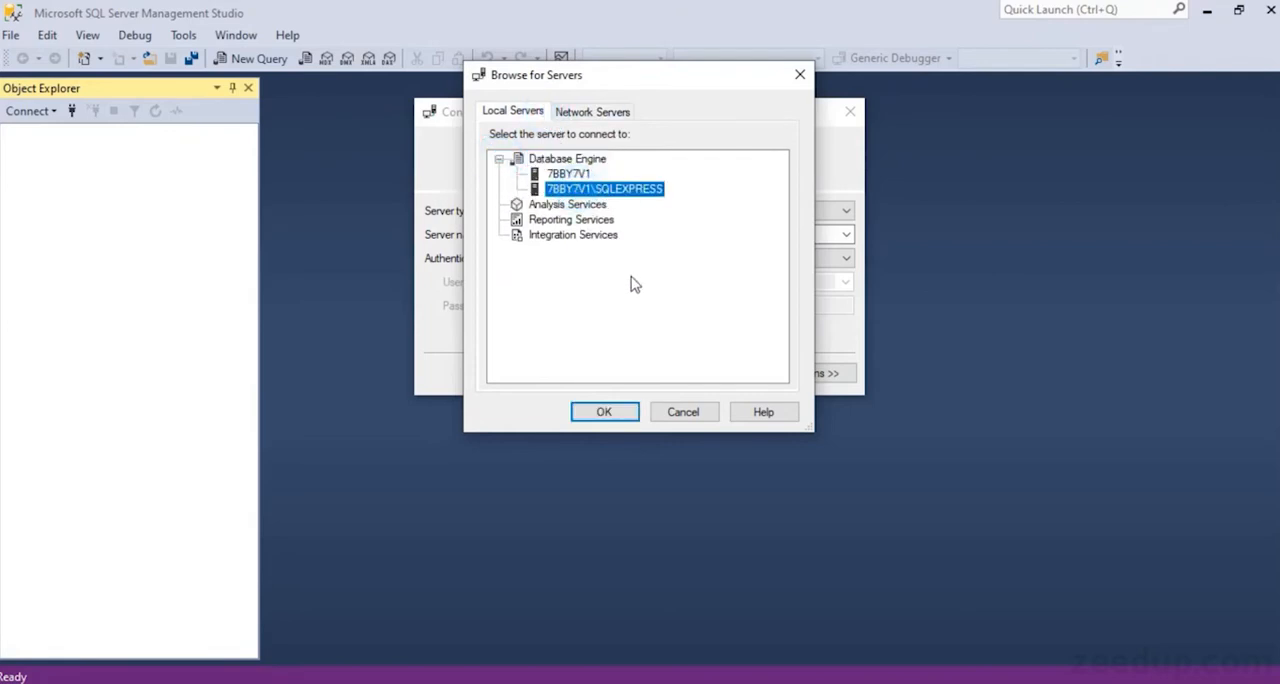
left_click(603, 410)
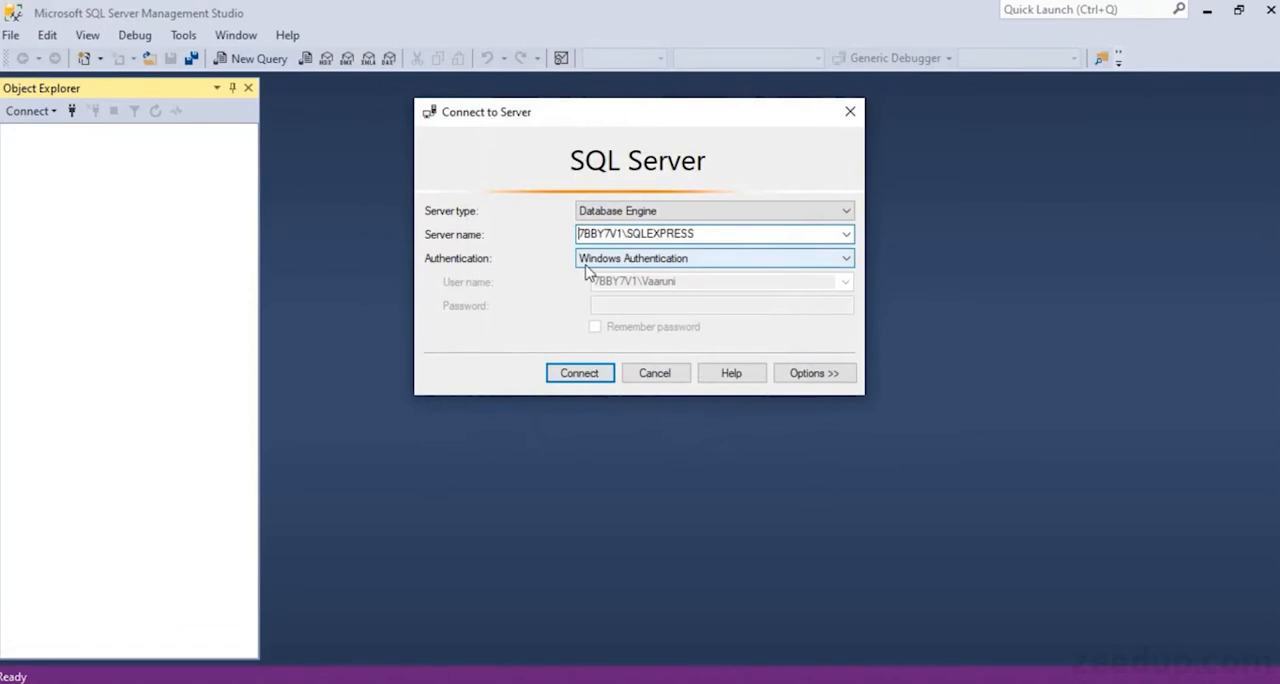
Review the authentication options for the server connection and select Windows Authentication
left_click(846, 262)
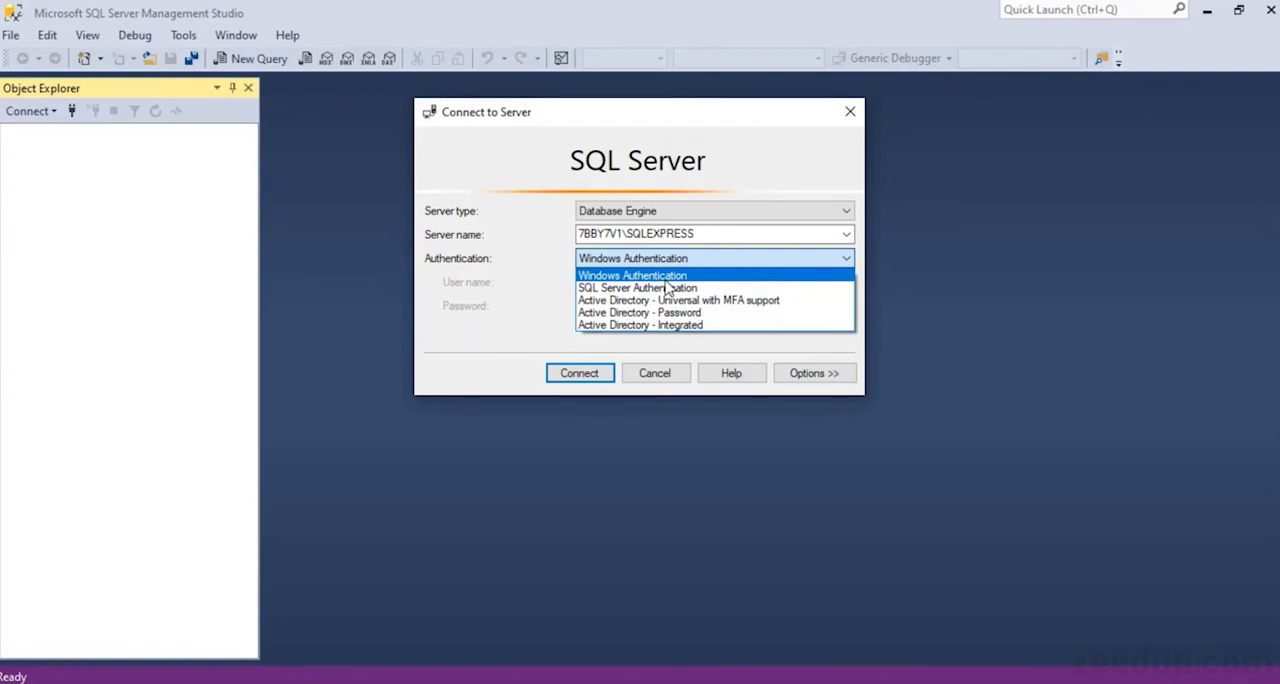
left_click(665, 278)
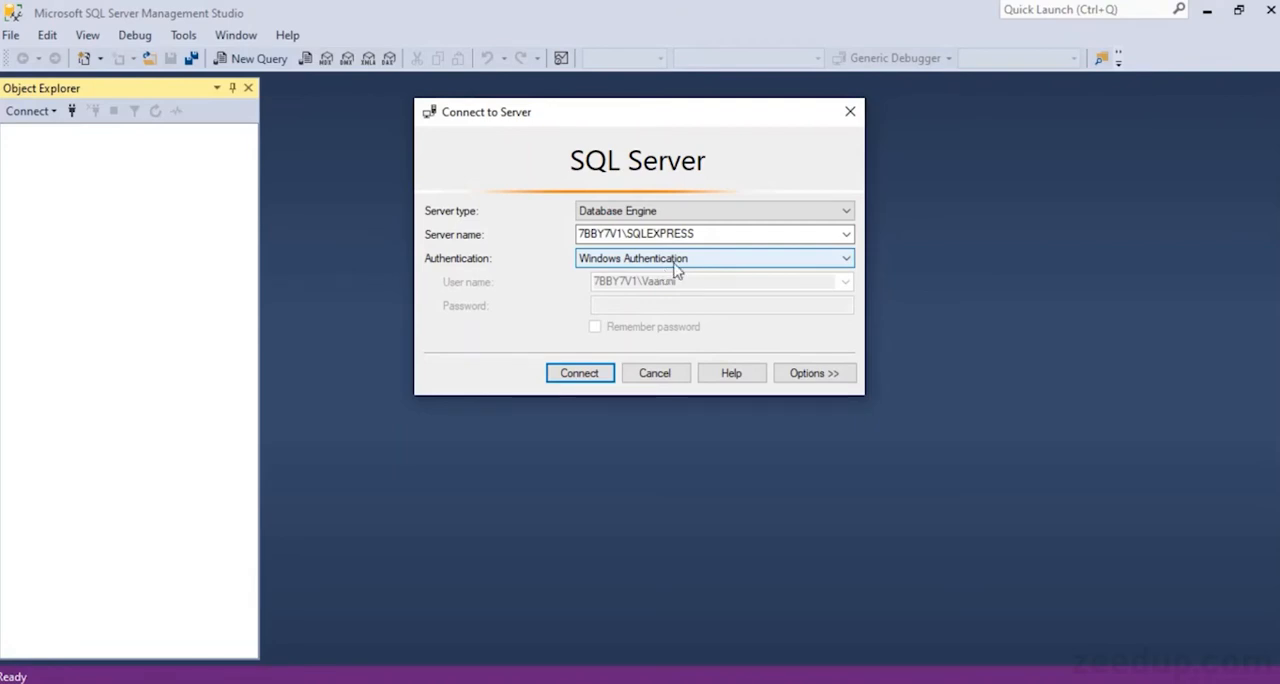
Choose SQL Server Authentication for the connection and inspect its login and password fields
left_click(672, 262)
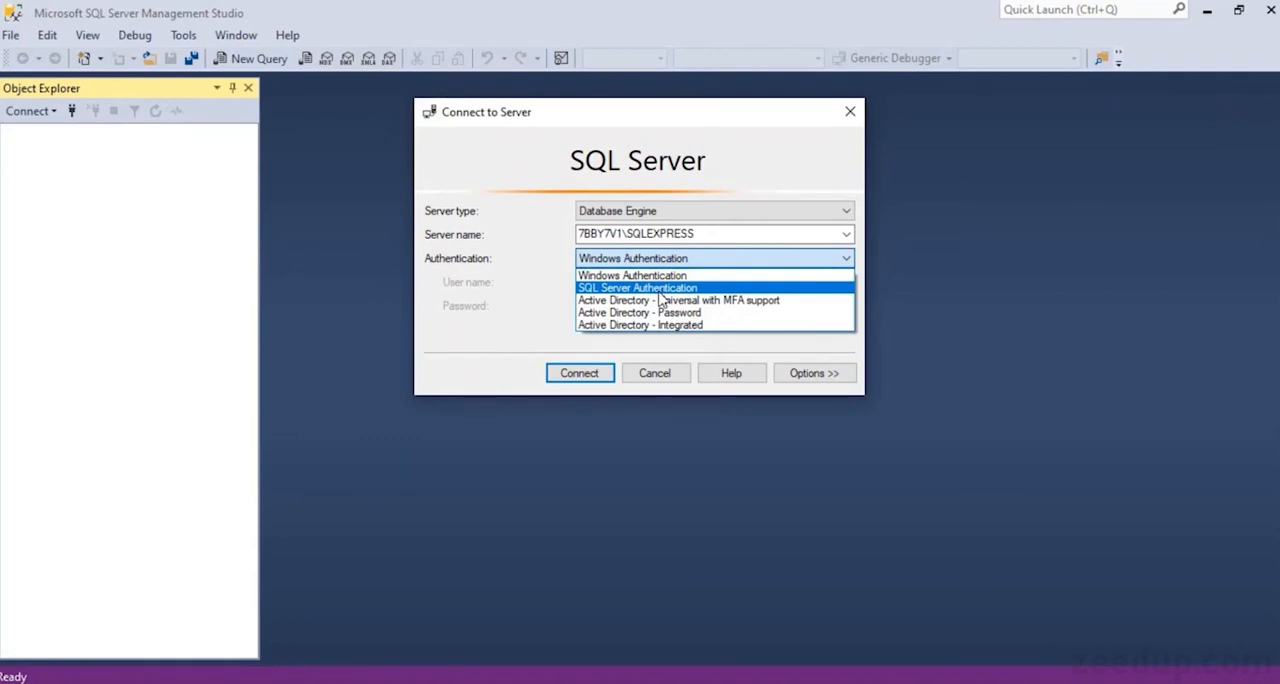
left_click(658, 288)
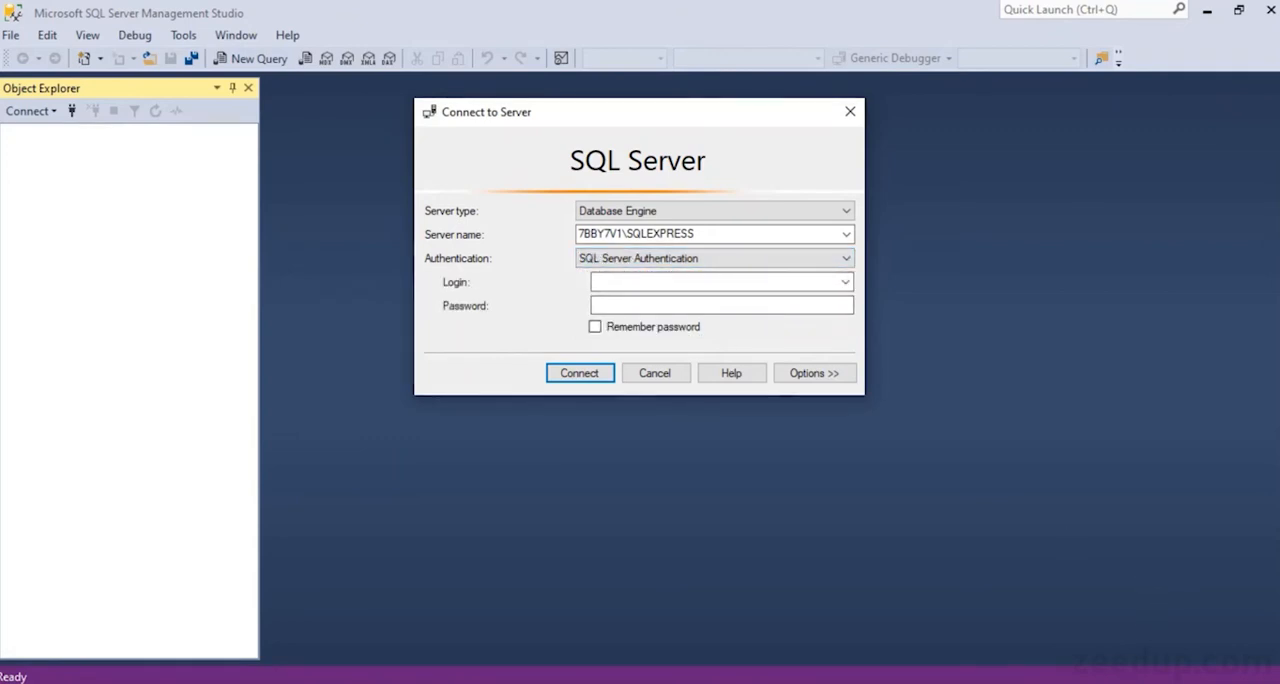
left_click(1085, 682)
left_click(1085, 682)
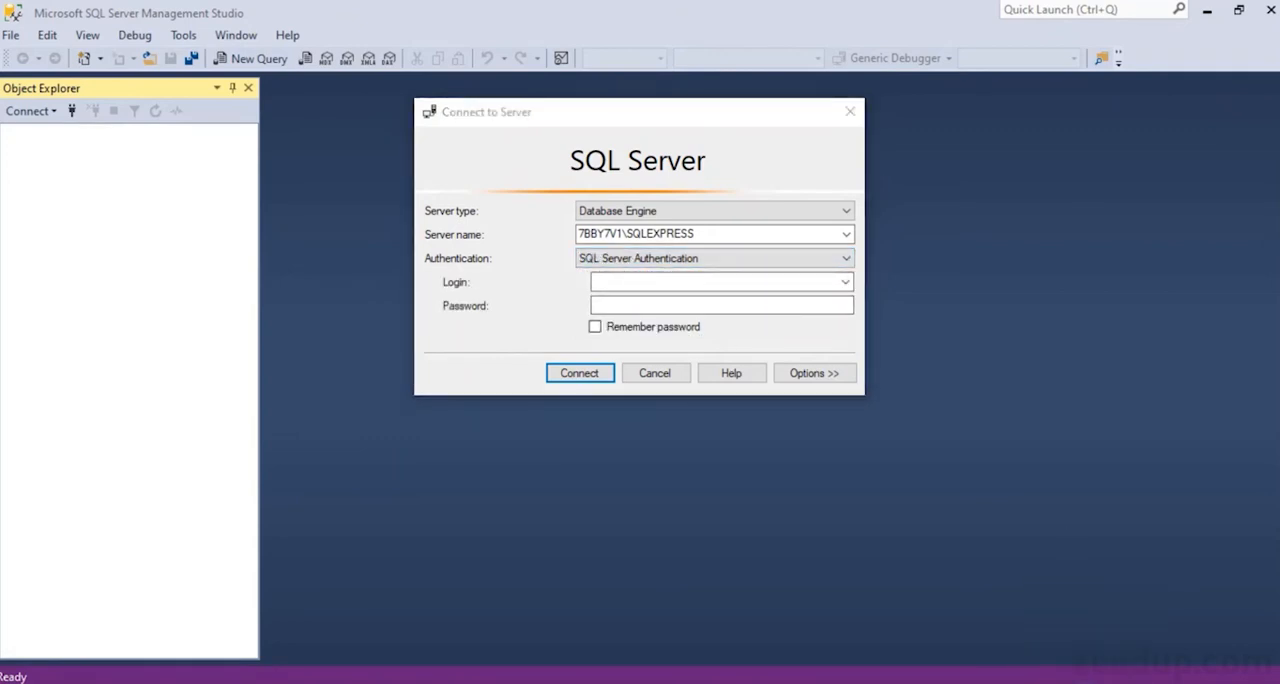
left_click(698, 281)
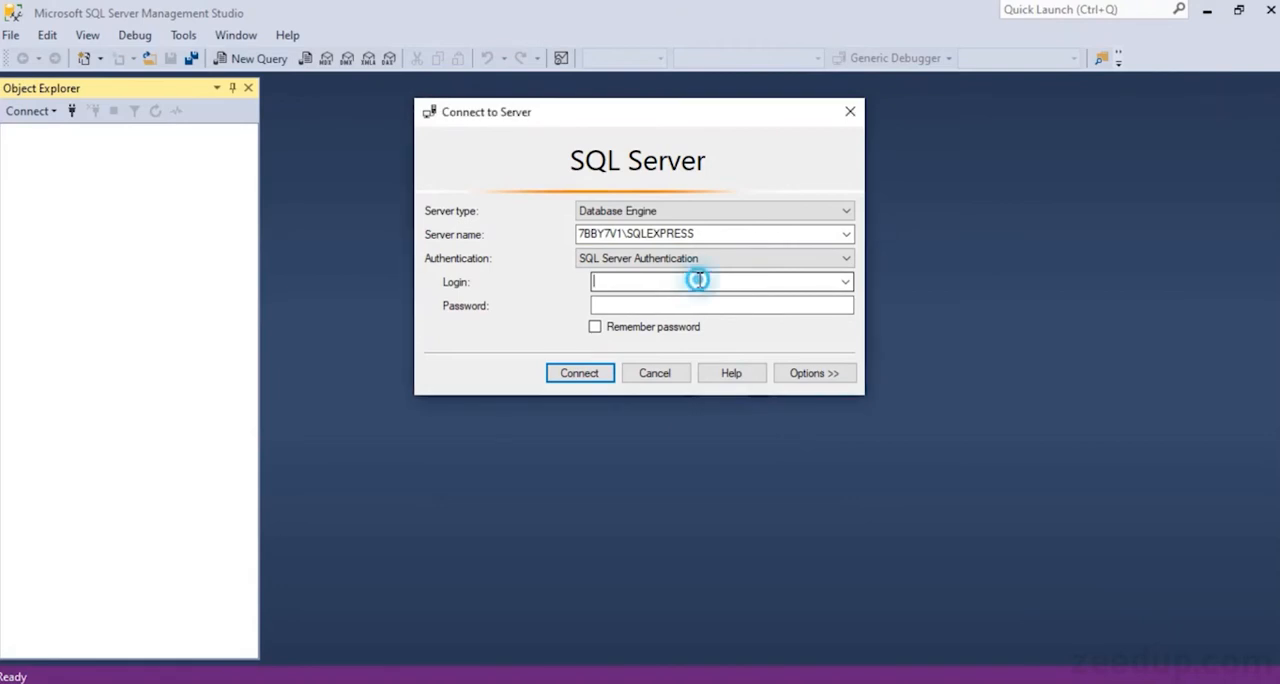
left_click(845, 283)
left_click(845, 284)
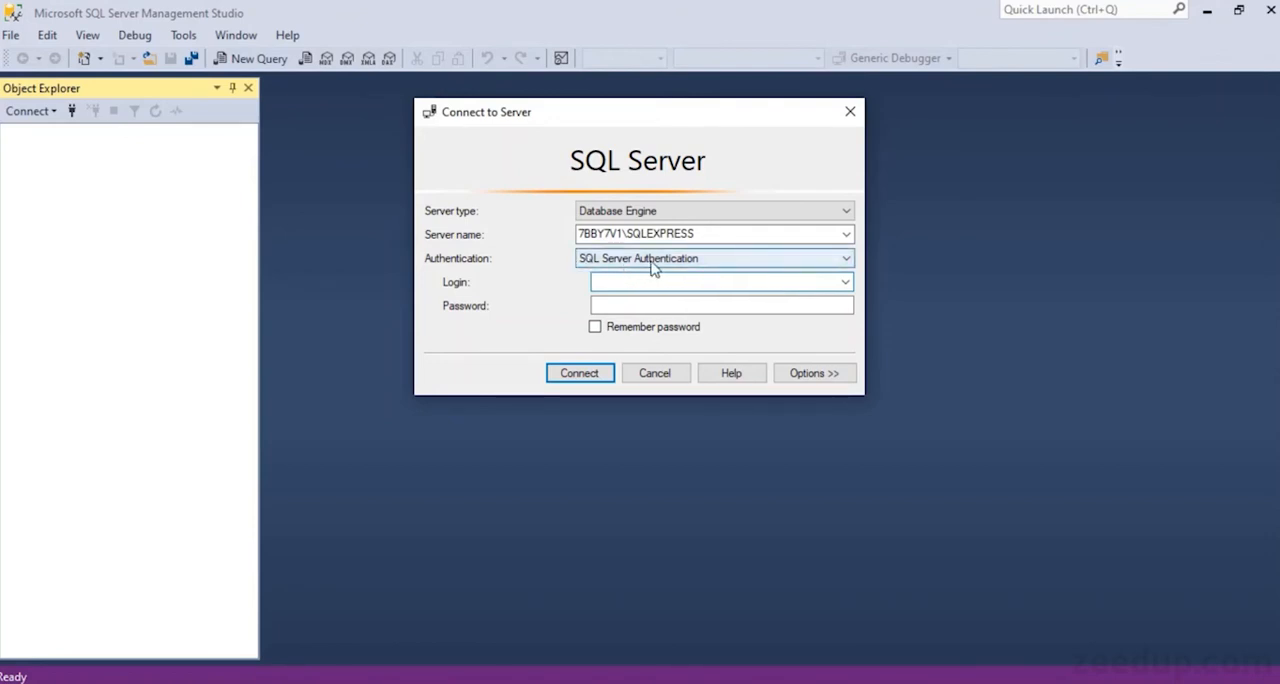
Set the authentication back to Windows Authentication and connect to the 7BBY7V1\SQLEXPRESS server
left_click(705, 261)
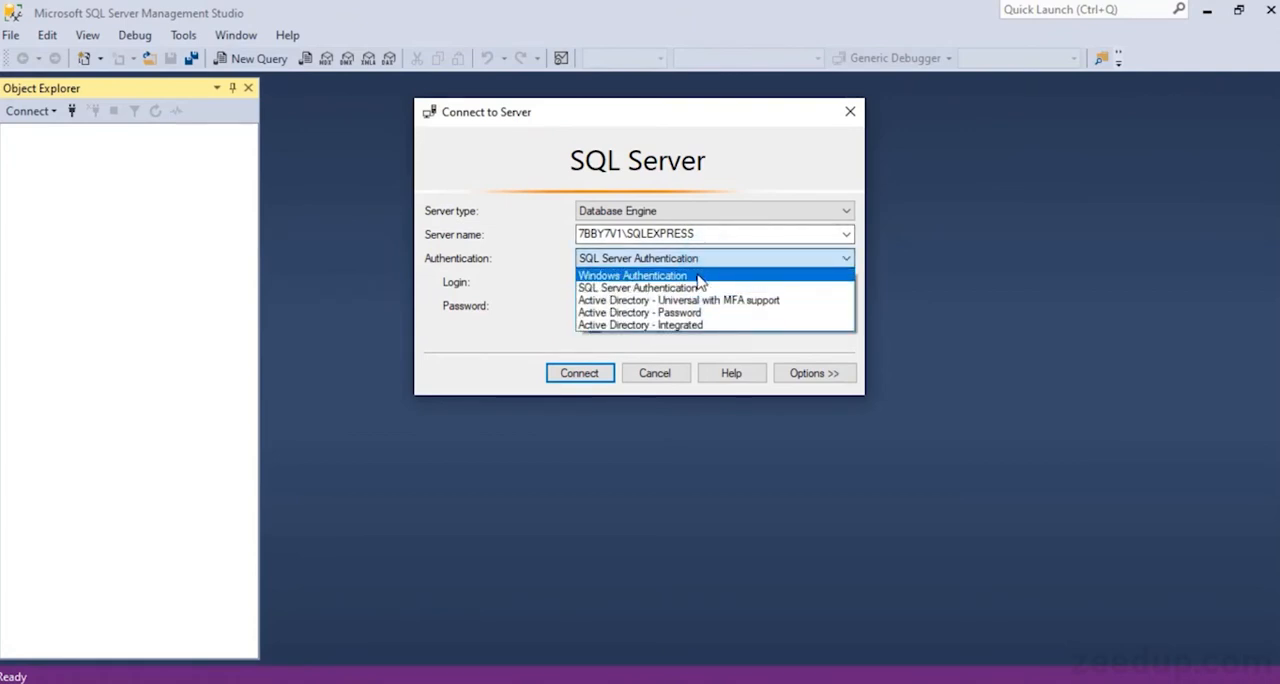
left_click(698, 278)
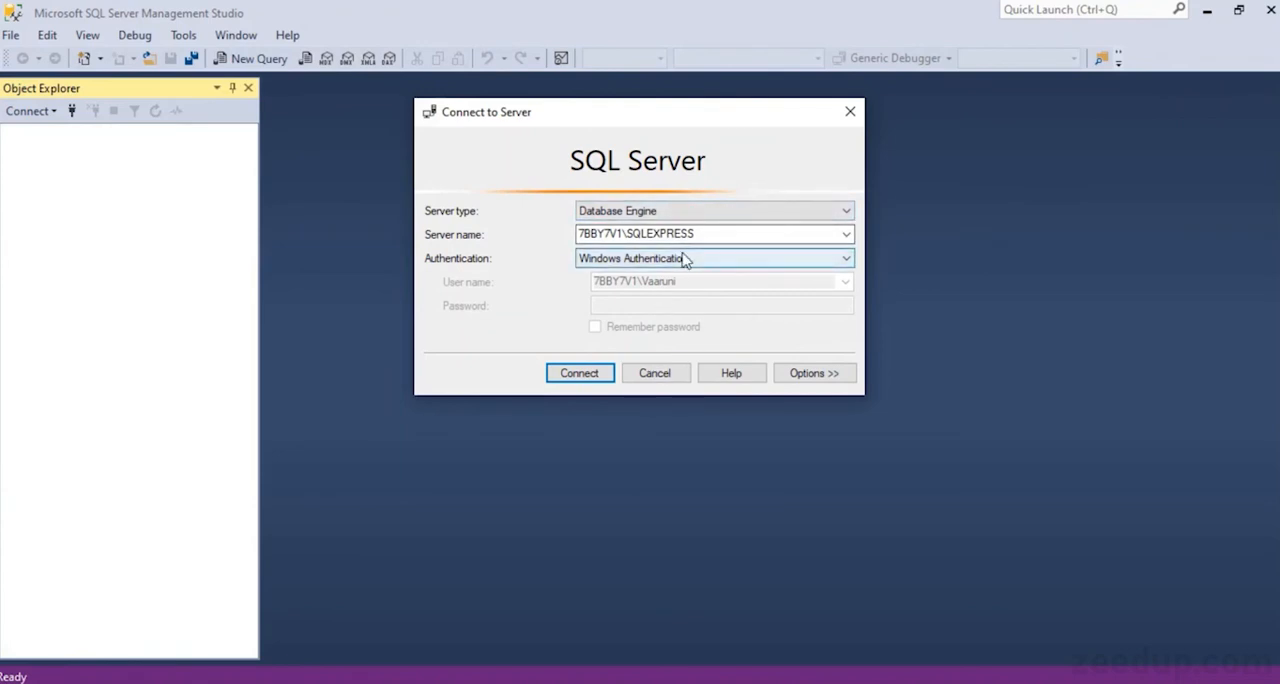
left_click(561, 380)
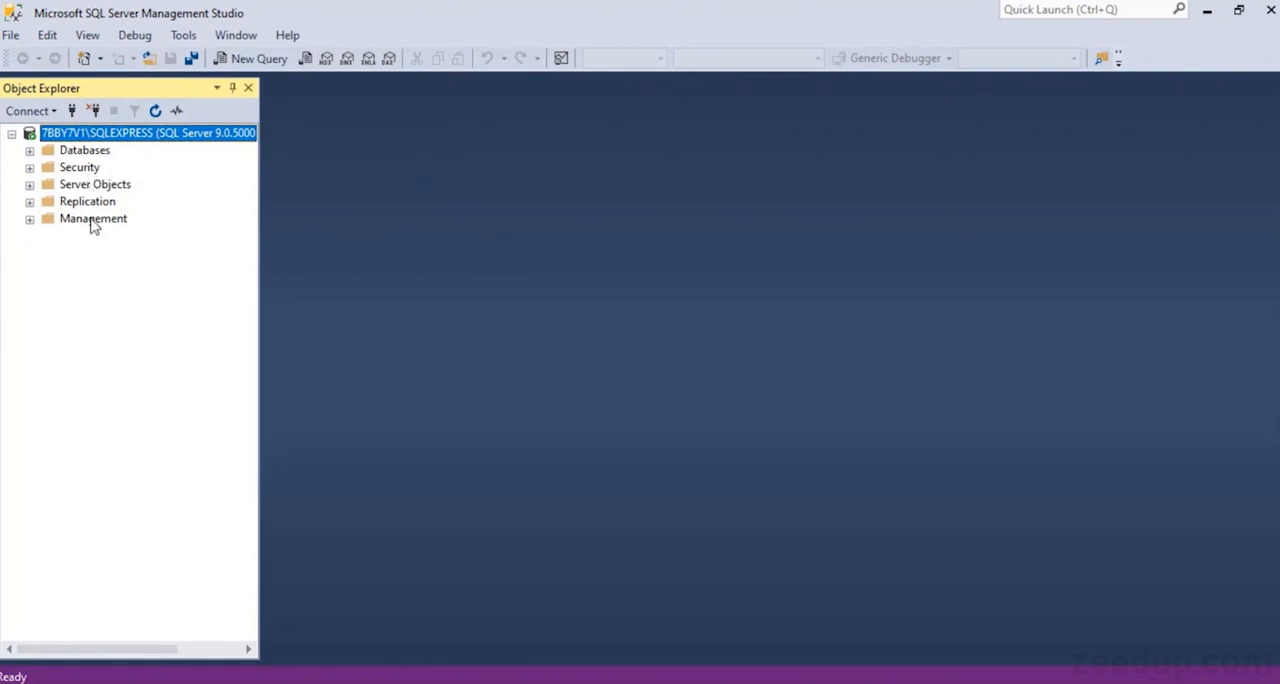
Examine the contents of the server's Databases, Security, Server Objects, Replication and Management folders, collapsing each one after viewing
left_click(29, 150)
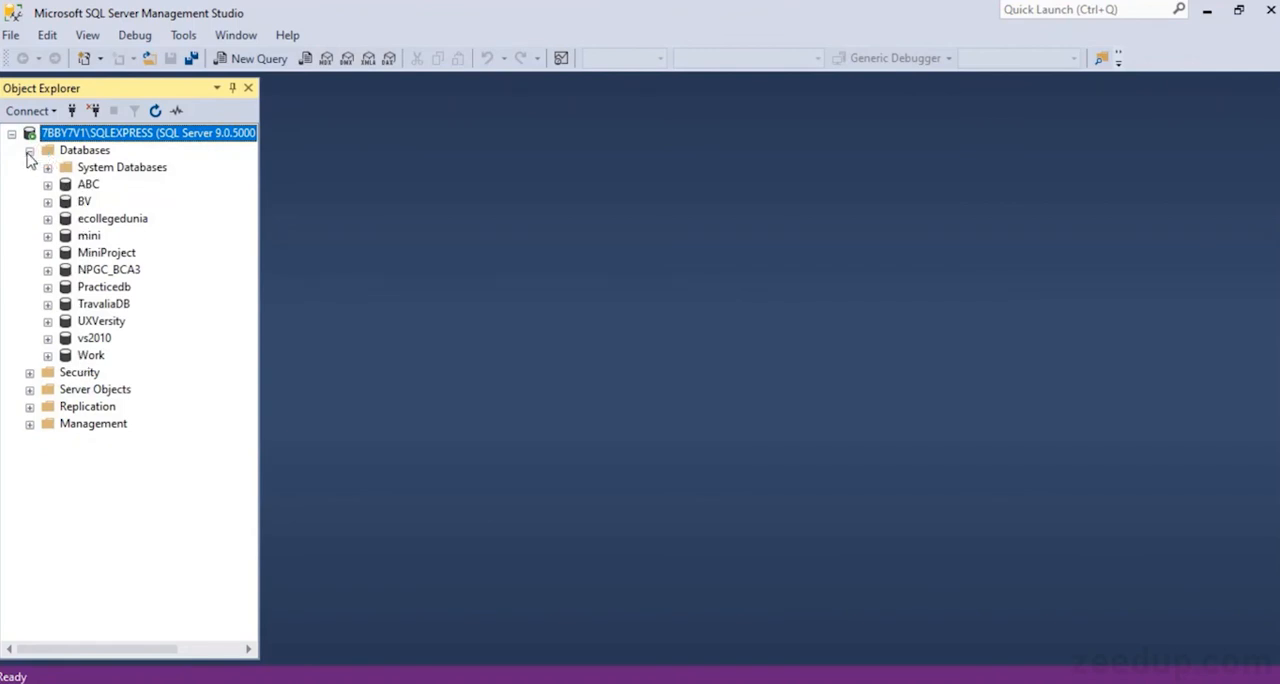
left_click(29, 151)
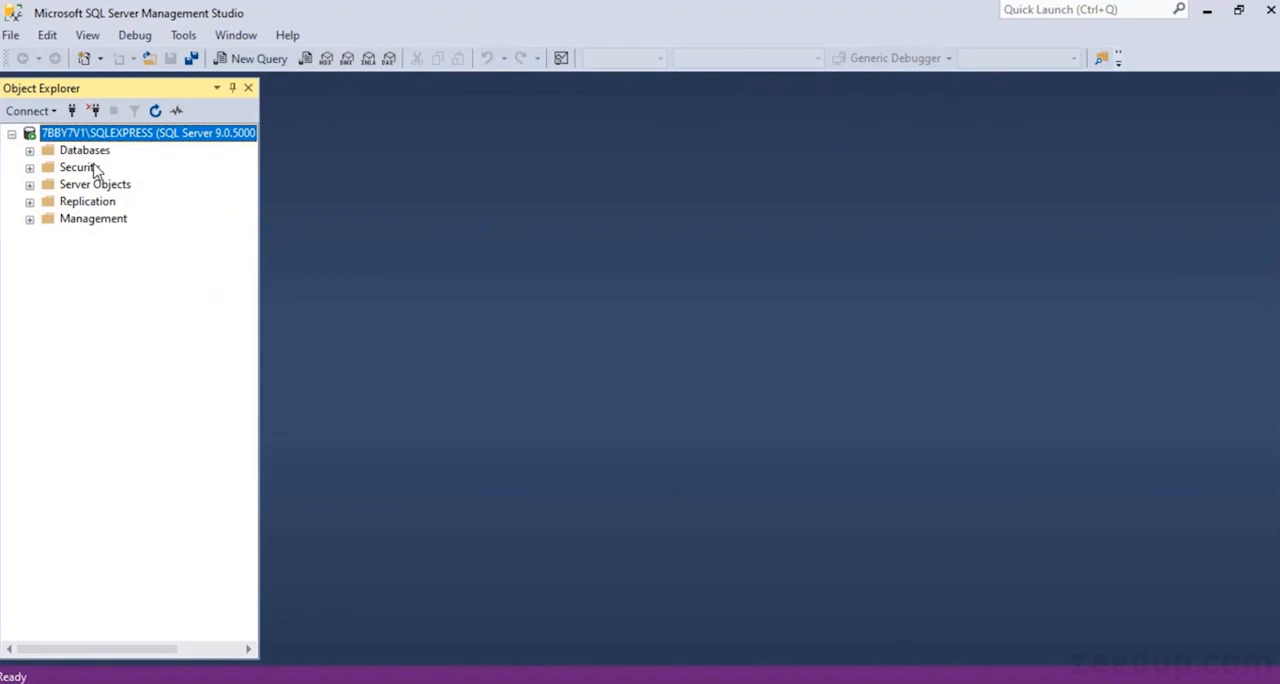
left_click(30, 168)
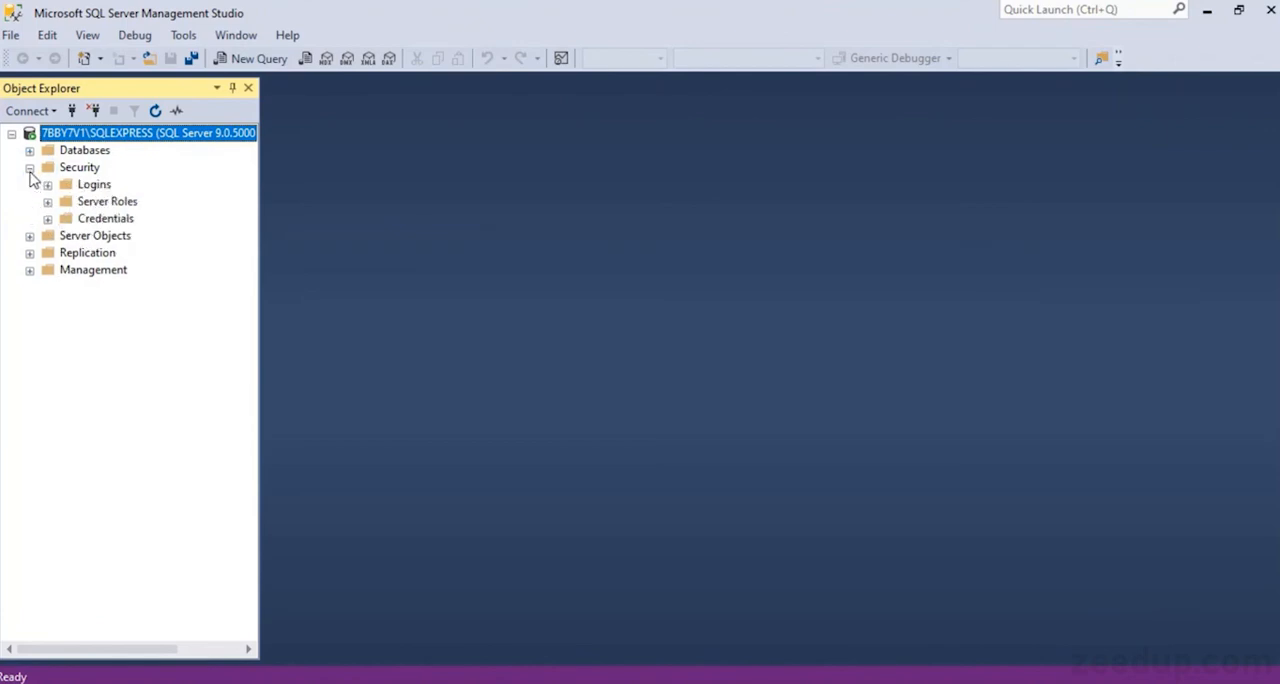
left_click(30, 169)
left_click(29, 186)
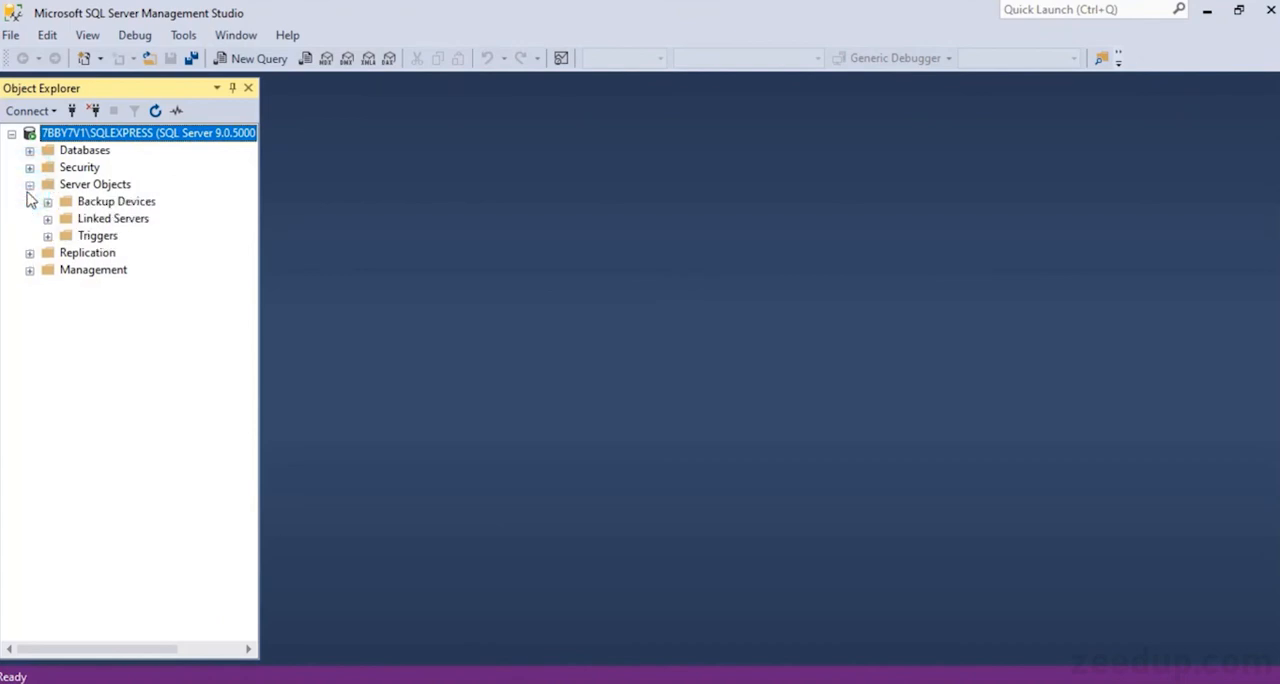
left_click(29, 186)
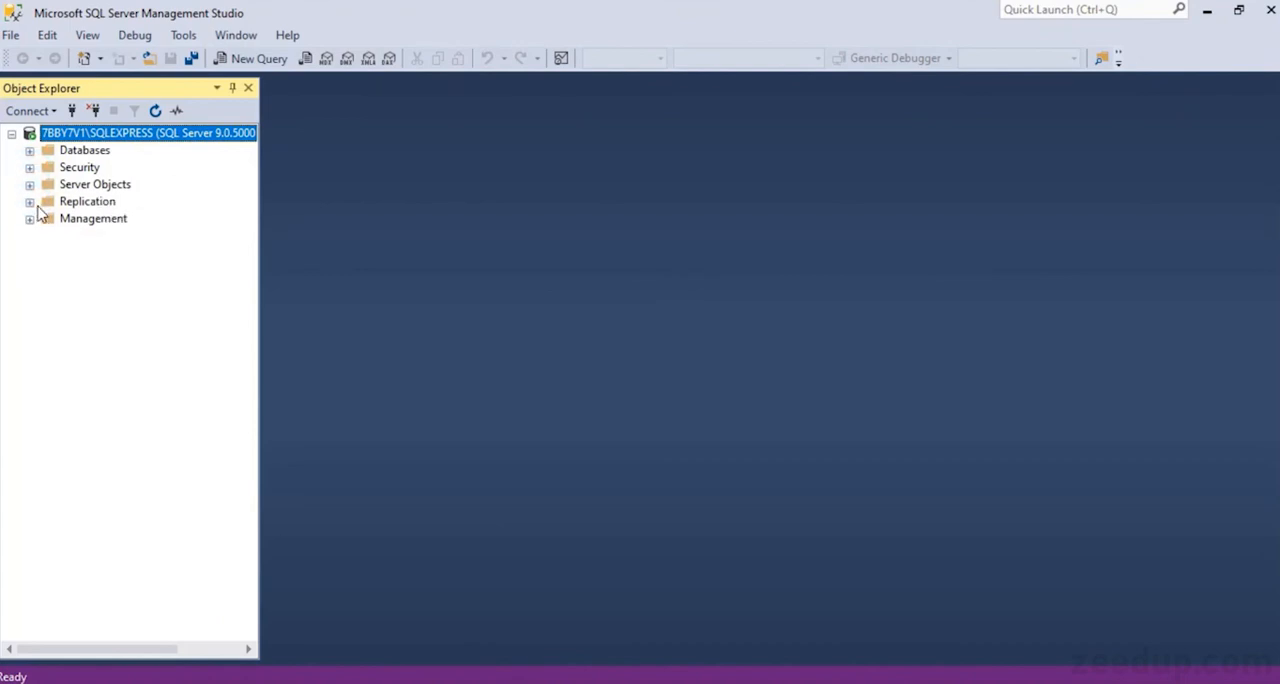
left_click(29, 202)
left_click(29, 202)
left_click(29, 219)
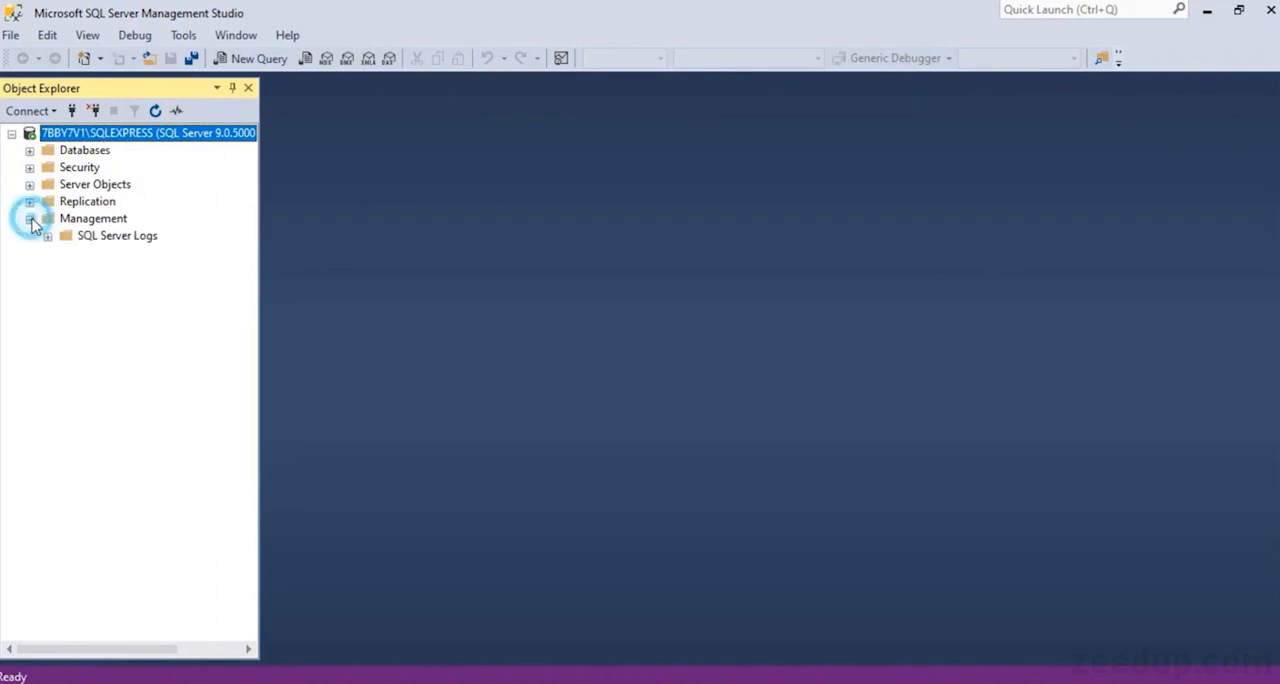
left_click(30, 219)
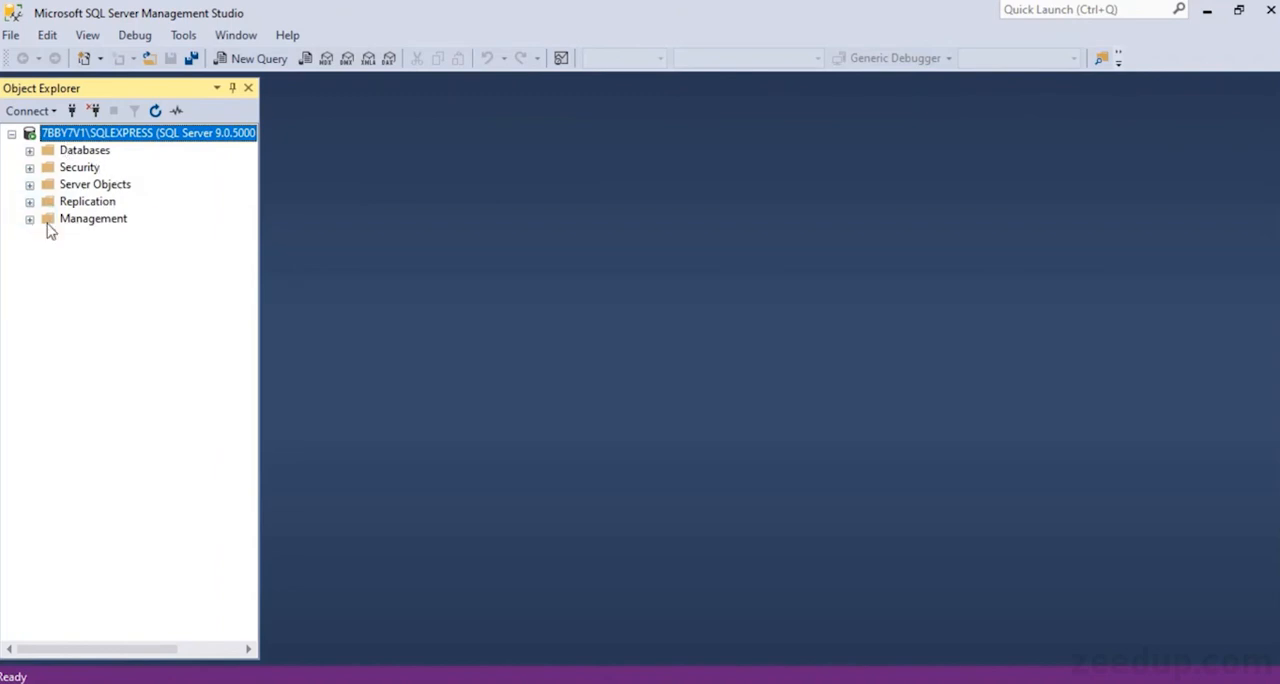